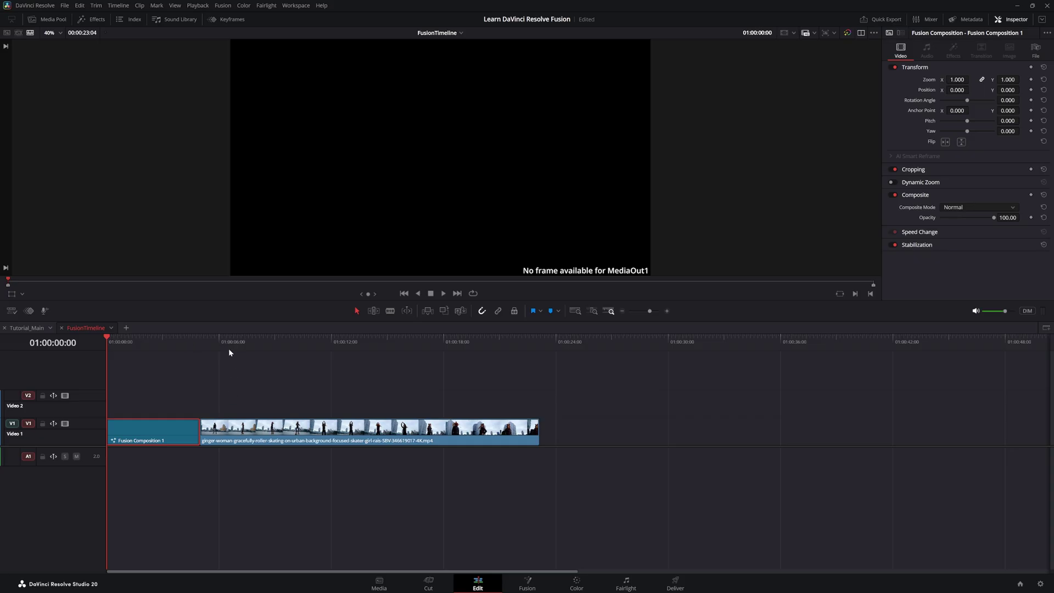
Open the skater clip's Fusion node graph, select MediaIn1 and play the clip
{"action": "left_click_drag", "start_coordinate": [215, 343], "coordinate": [200, 341]}
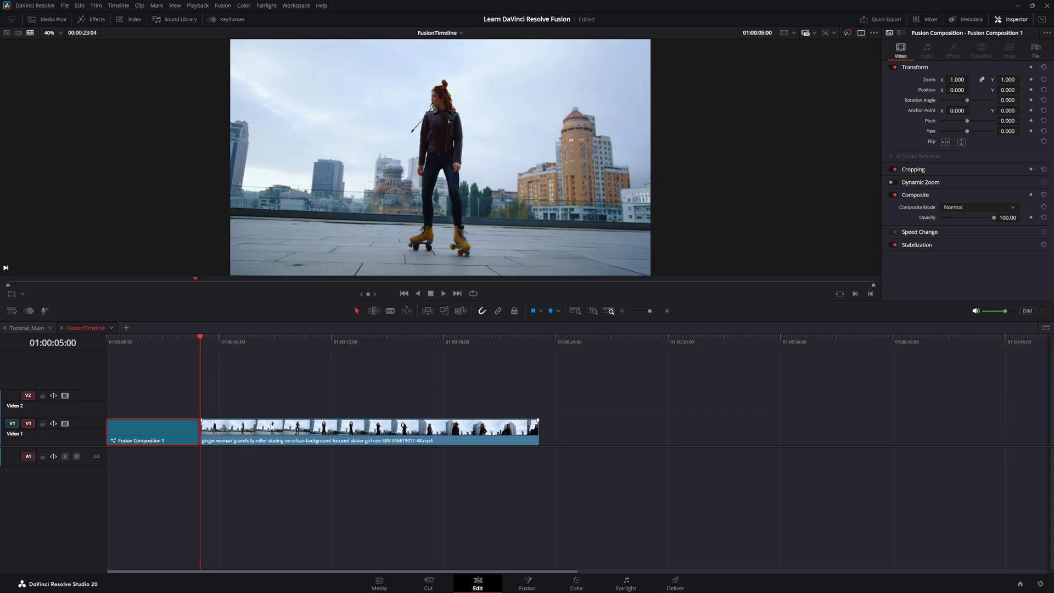
{"action": "left_click", "coordinate": [288, 433]}
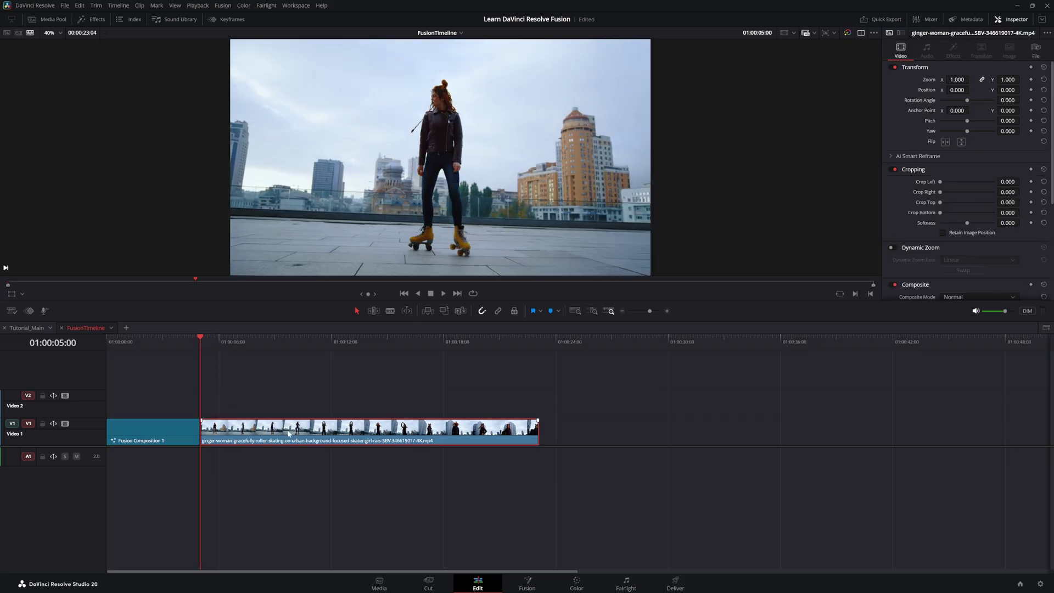
{"action": "right_click", "coordinate": [360, 430]}
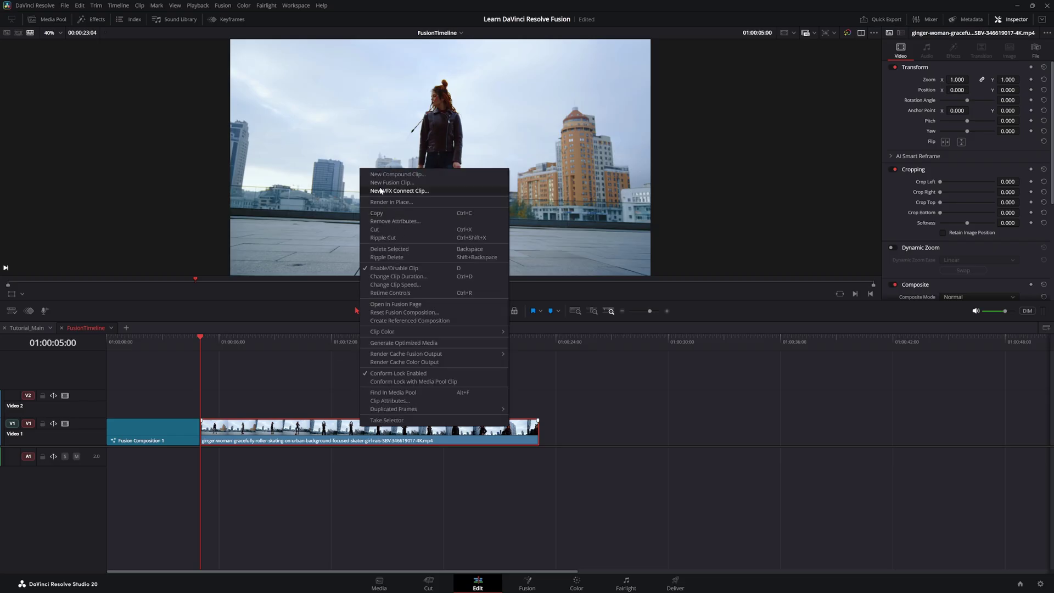
{"action": "left_click", "coordinate": [527, 586]}
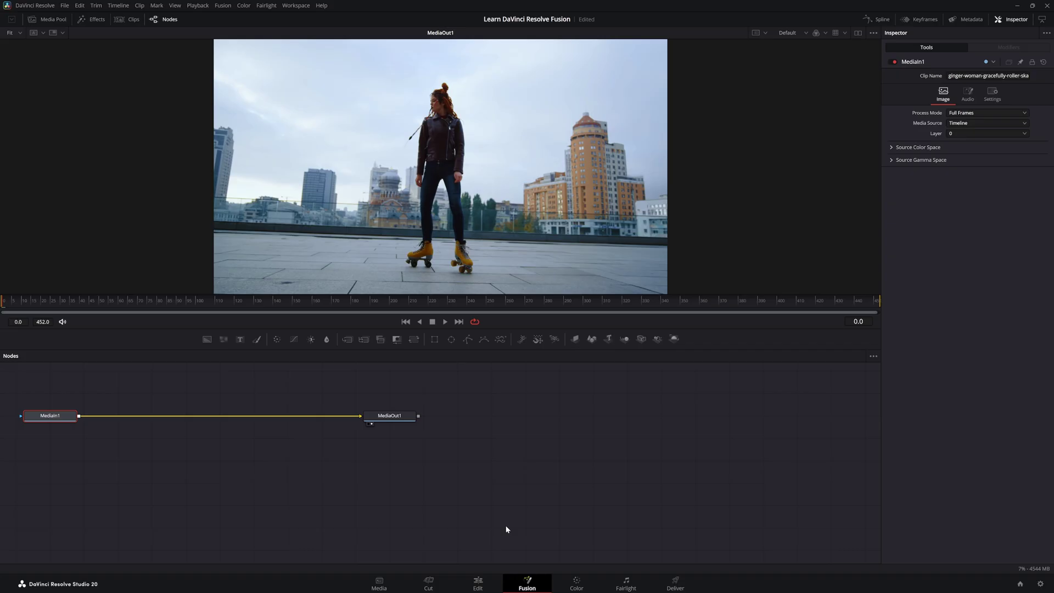
{"action": "left_click_drag", "start_coordinate": [145, 410], "coordinate": [267, 475]}
{"action": "key", "text": "space"}
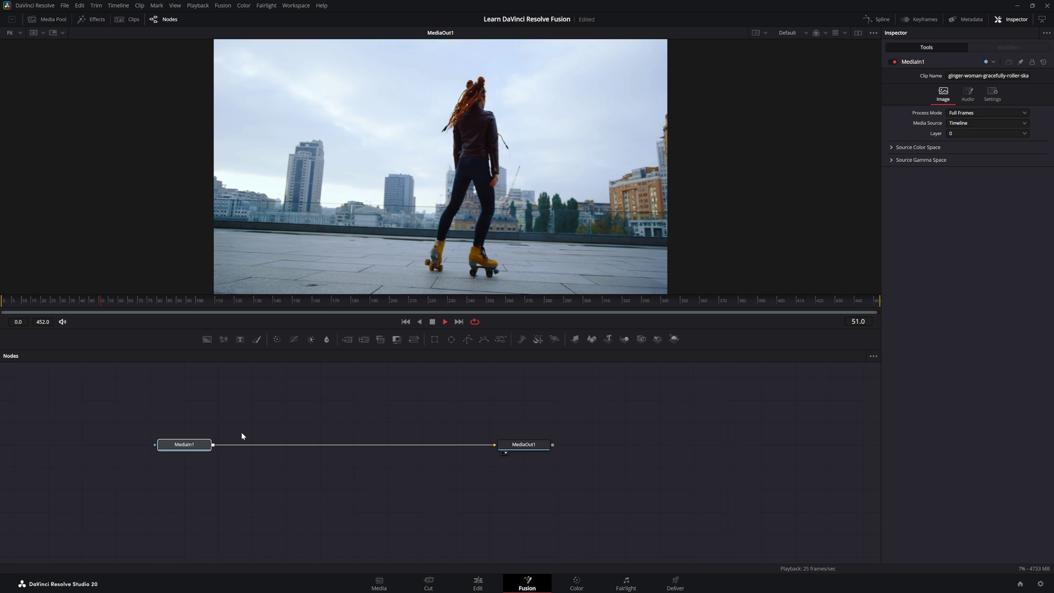
Return to the Edit timeline start and open Fusion Composition 1 in Fusion
{"action": "key", "text": "shift+4"}
{"action": "left_click", "coordinate": [143, 376]}
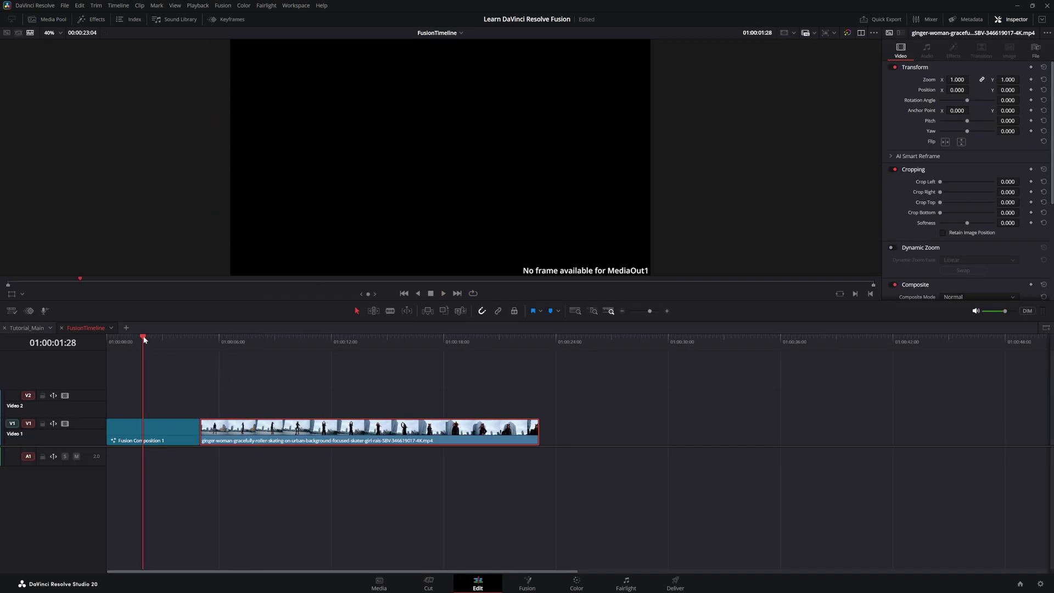
{"action": "key", "text": "Home"}
{"action": "left_click", "coordinate": [147, 428]}
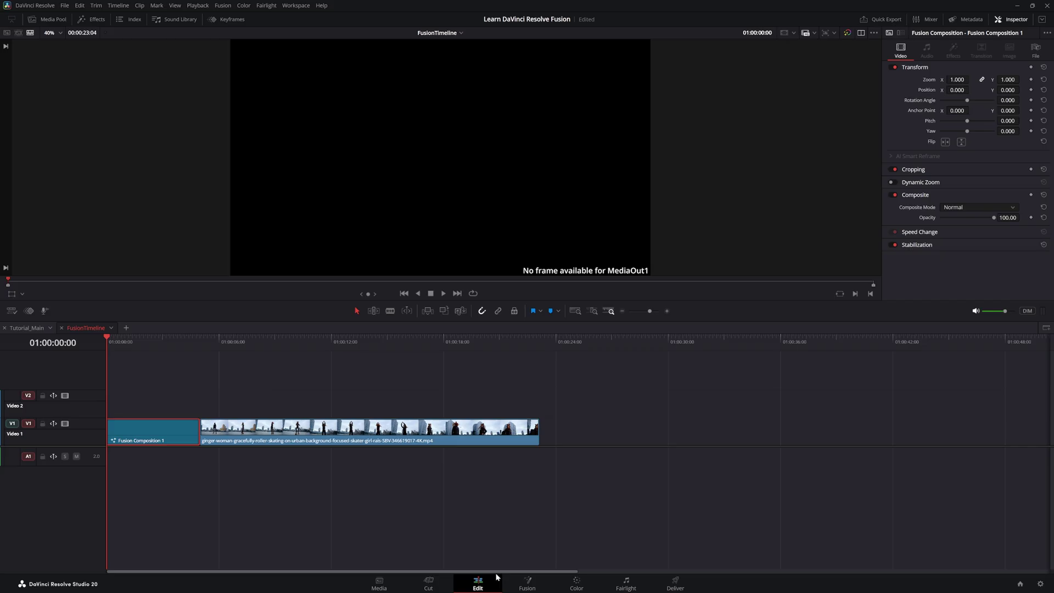
{"action": "left_click", "coordinate": [527, 583]}
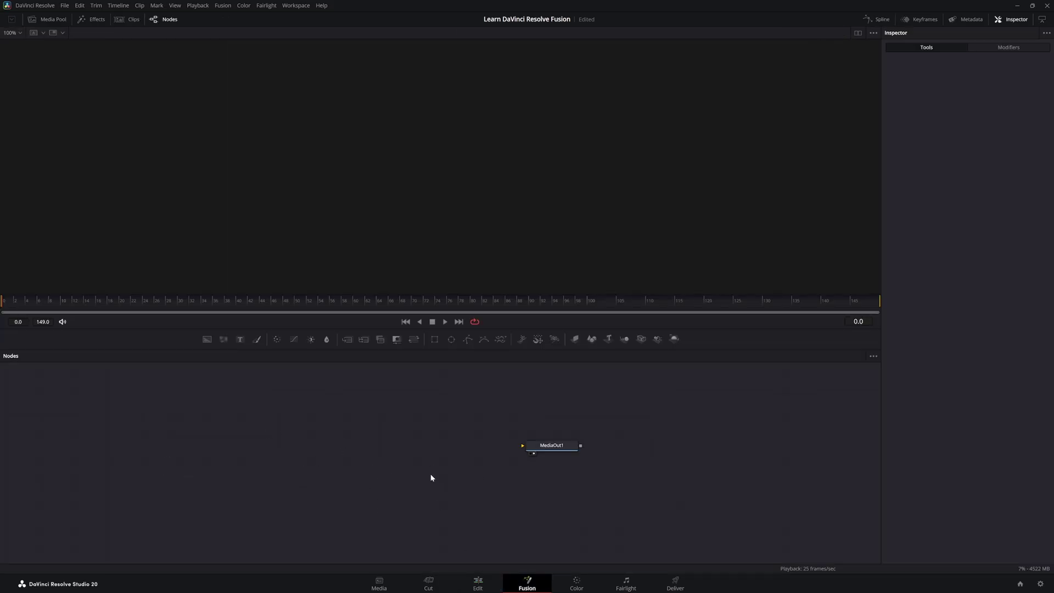
Add Background and Text+ nodes, link Text1 to MediaOut1 with 'Text', then delete both
{"action": "left_click", "coordinate": [206, 340]}
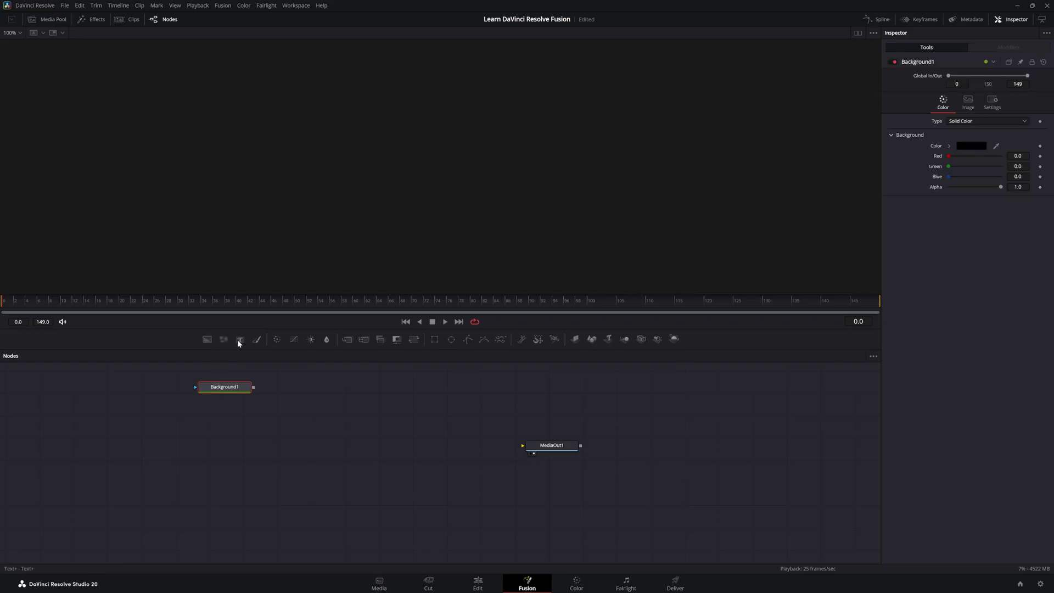
{"action": "left_click_drag", "start_coordinate": [239, 340], "coordinate": [320, 393]}
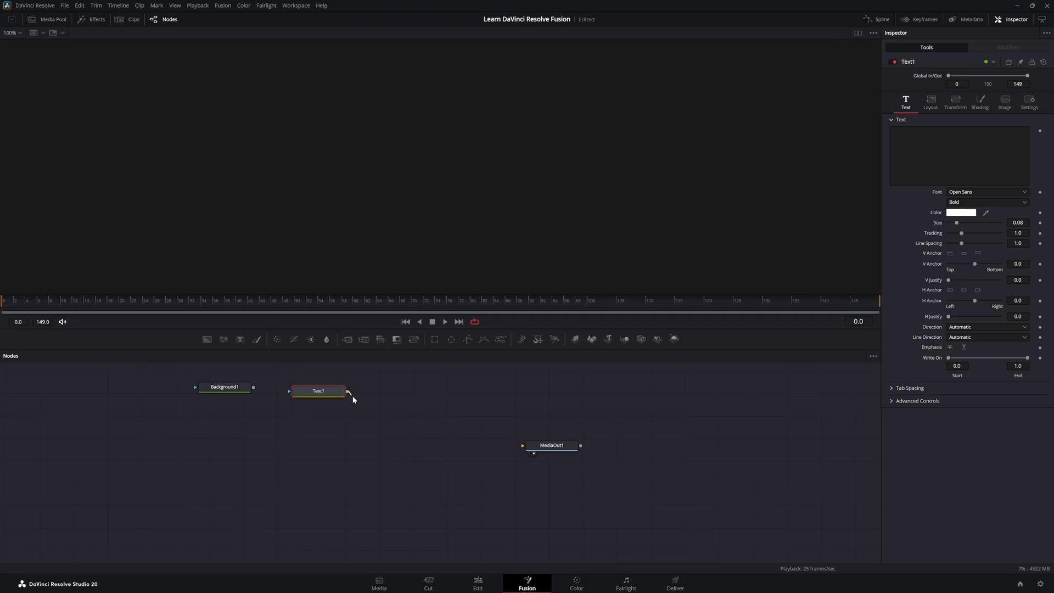
{"action": "left_click_drag", "start_coordinate": [347, 390], "coordinate": [523, 448]}
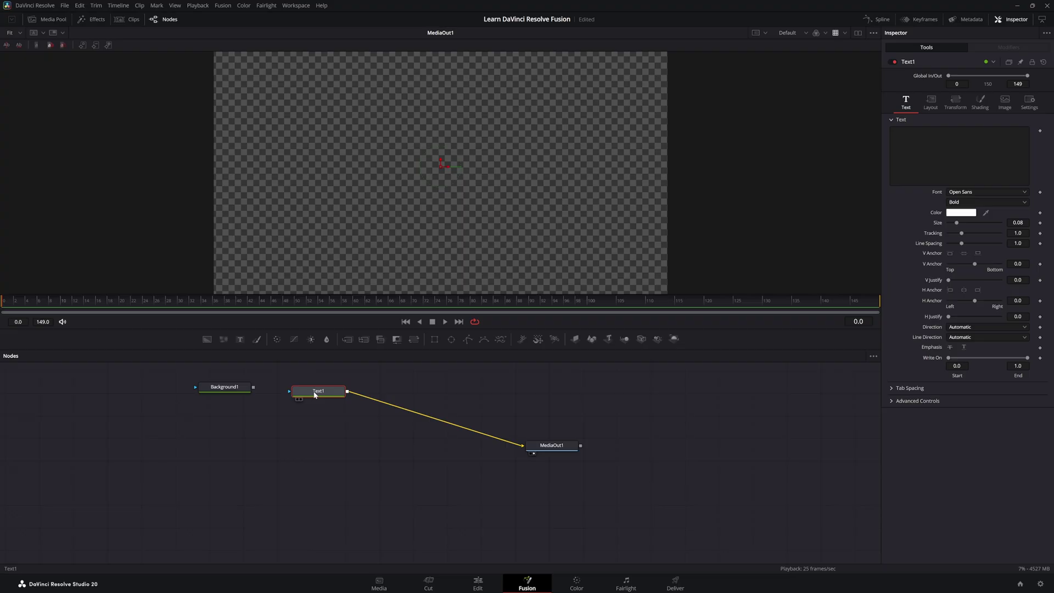
{"action": "left_click", "coordinate": [927, 156]}
{"action": "type", "text": "Text"}
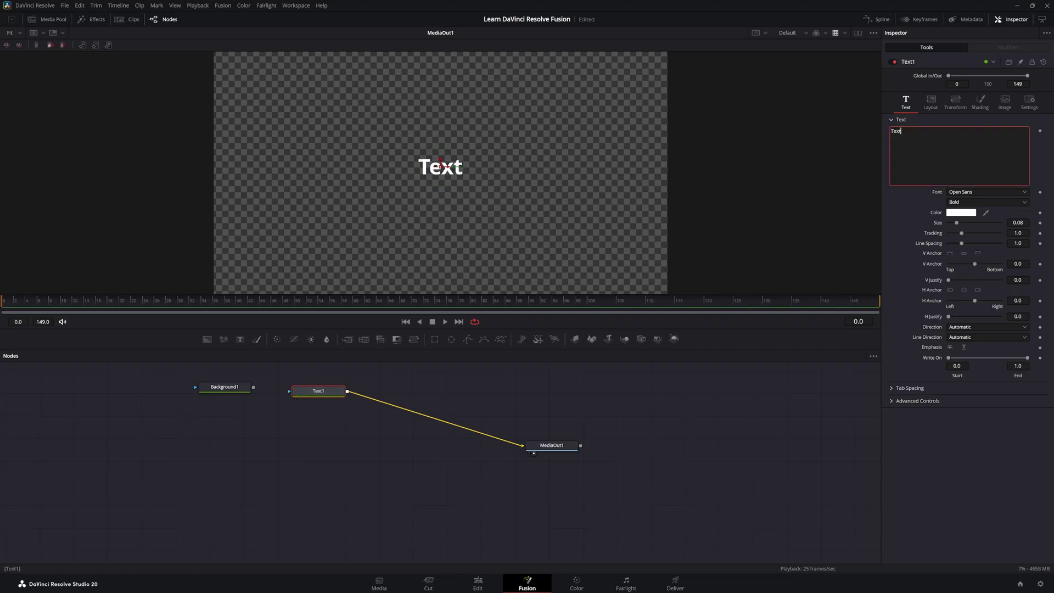
{"action": "left_click_drag", "start_coordinate": [166, 426], "coordinate": [351, 383]}
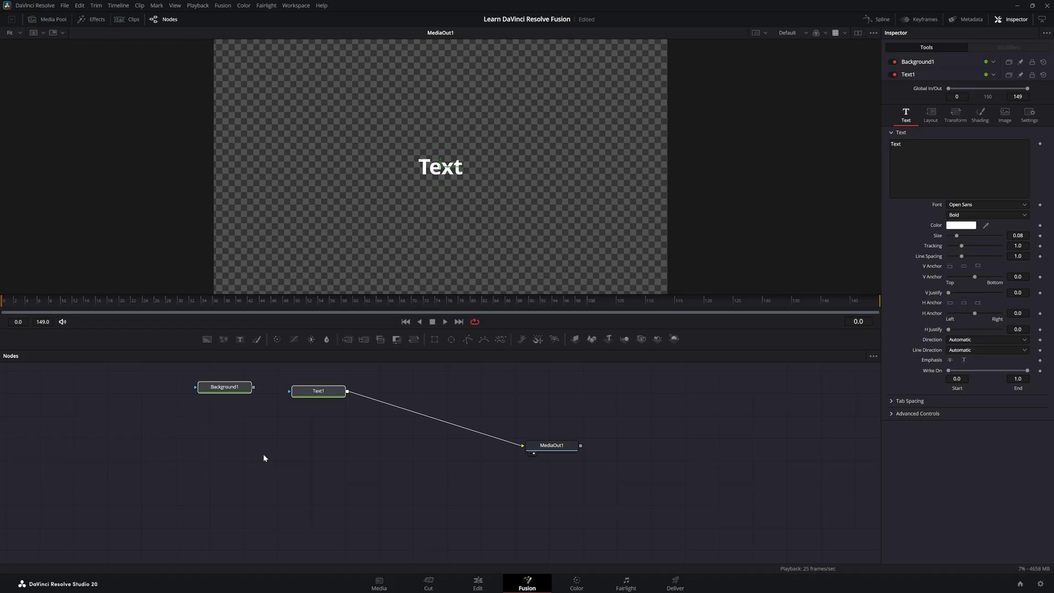
{"action": "key", "text": "Delete"}
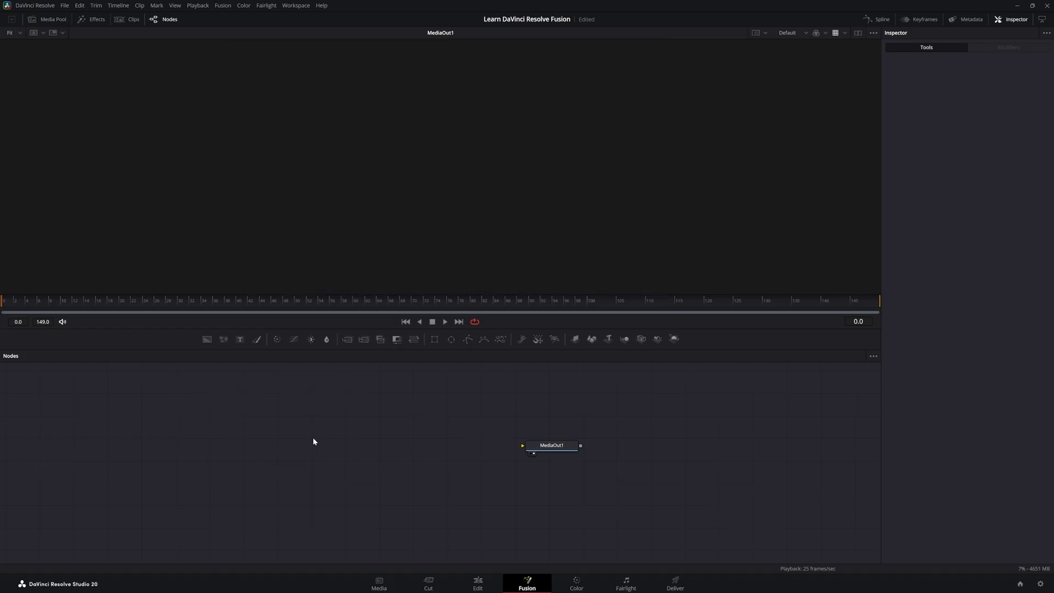
Drag the skater clip from the Media Pool in as MediaIn1, wire it to MediaOut1, and preview playback
{"action": "left_click", "coordinate": [52, 22]}
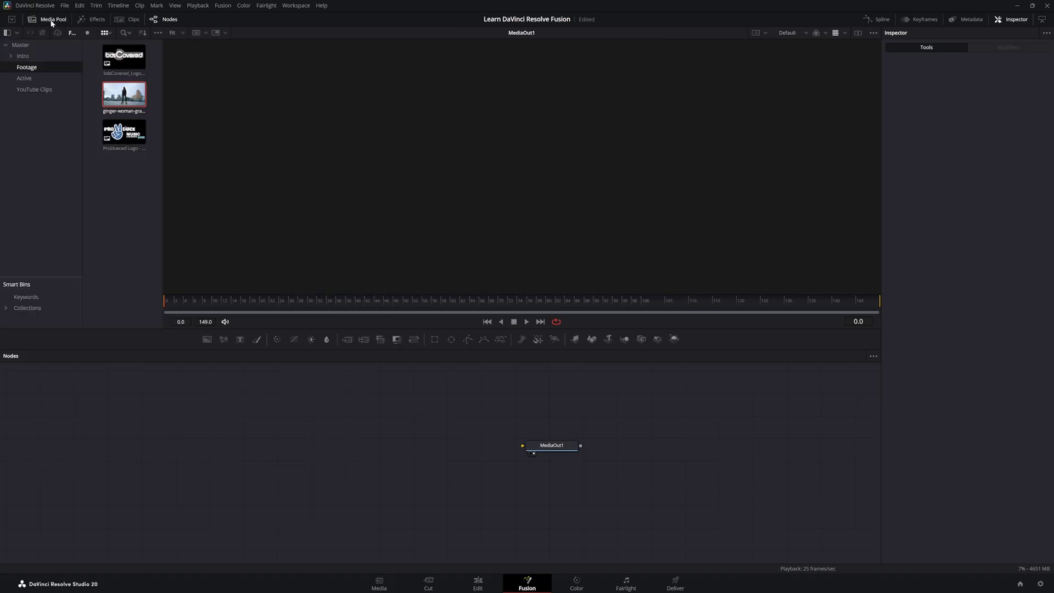
{"action": "left_click_drag", "start_coordinate": [124, 96], "coordinate": [302, 433]}
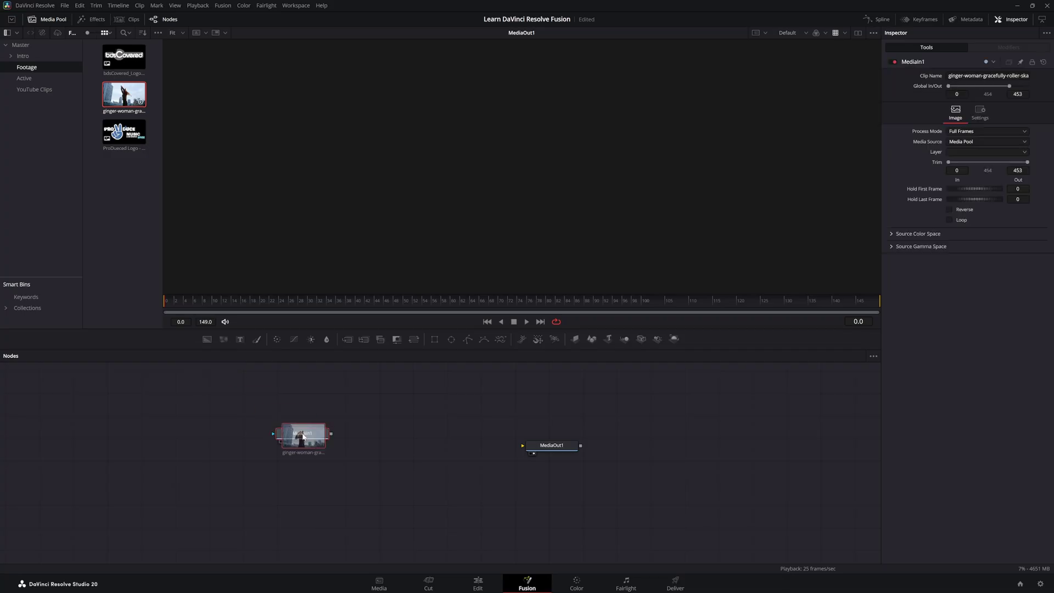
{"action": "left_click", "coordinate": [53, 20]}
{"action": "left_click_drag", "start_coordinate": [324, 435], "coordinate": [522, 445]}
{"action": "left_click", "coordinate": [445, 322]}
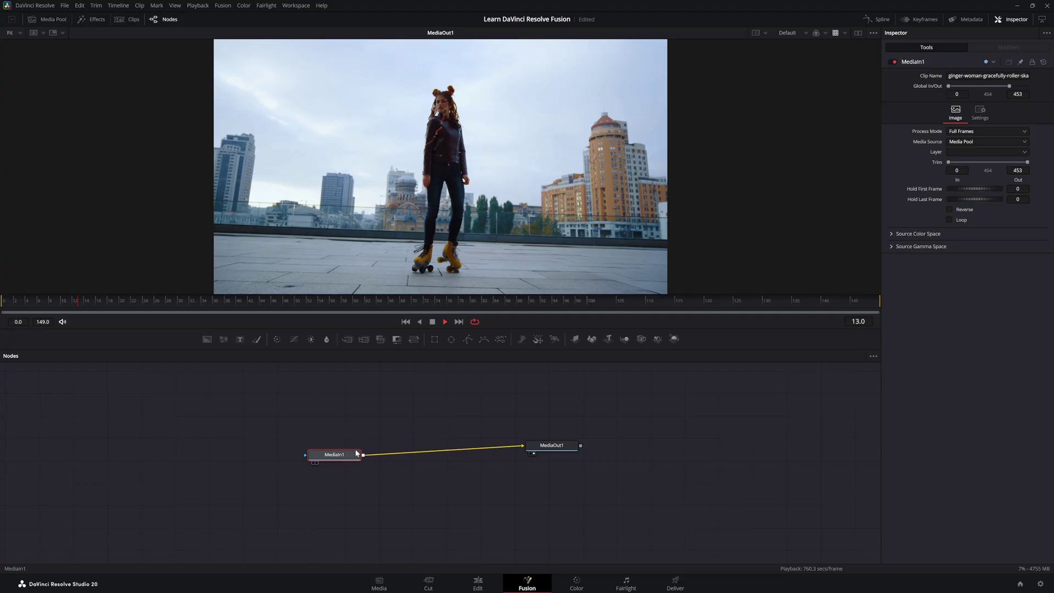
{"action": "left_click_drag", "start_coordinate": [354, 454], "coordinate": [357, 445]}
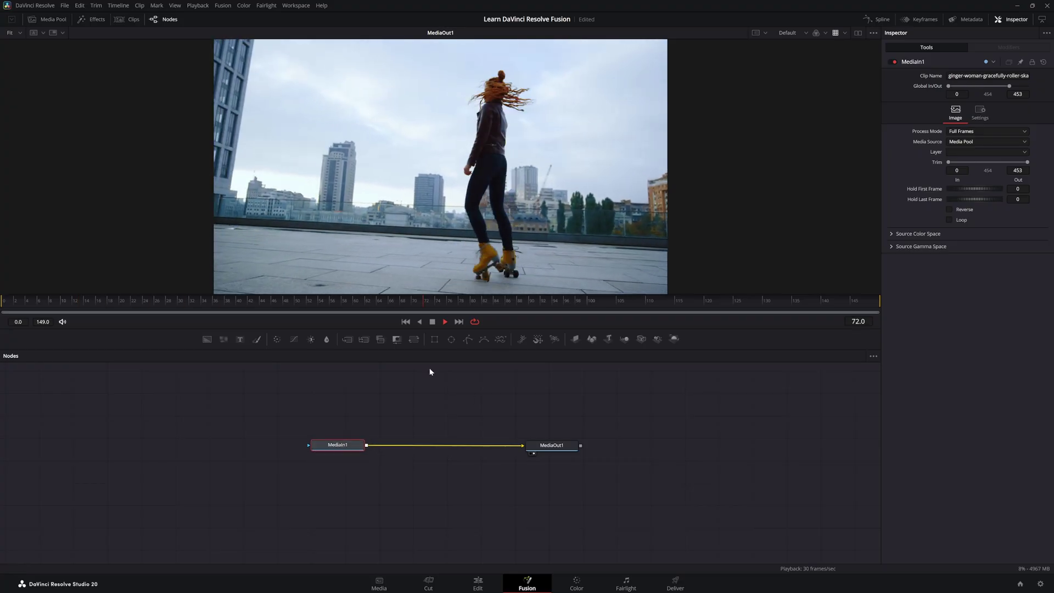
{"action": "key", "text": "space"}
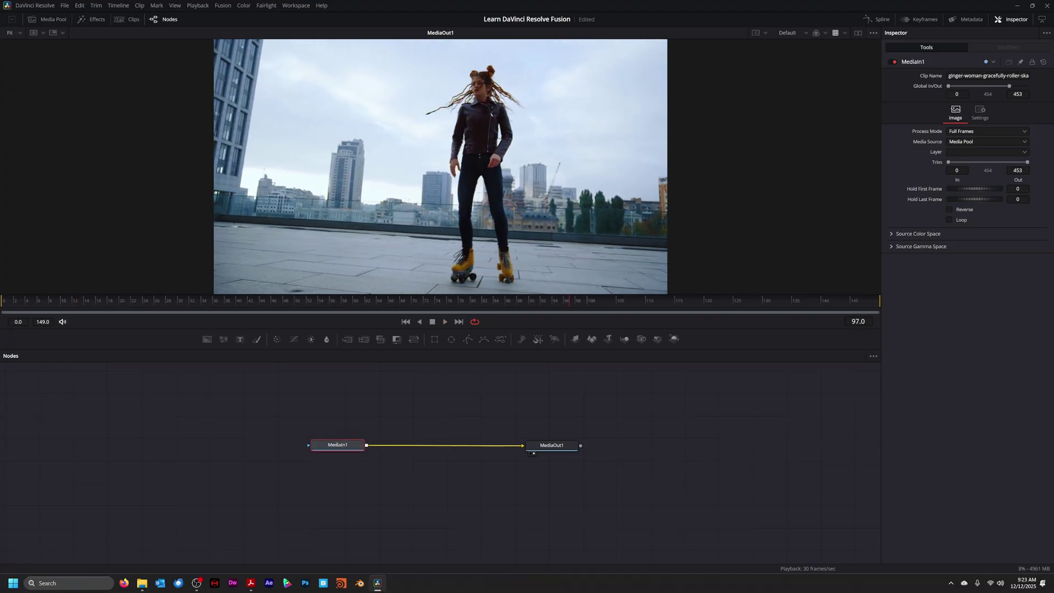
Import the freestyle roller-skating clip from the stock videos folder as MediaIn2
{"action": "left_click", "coordinate": [141, 583]}
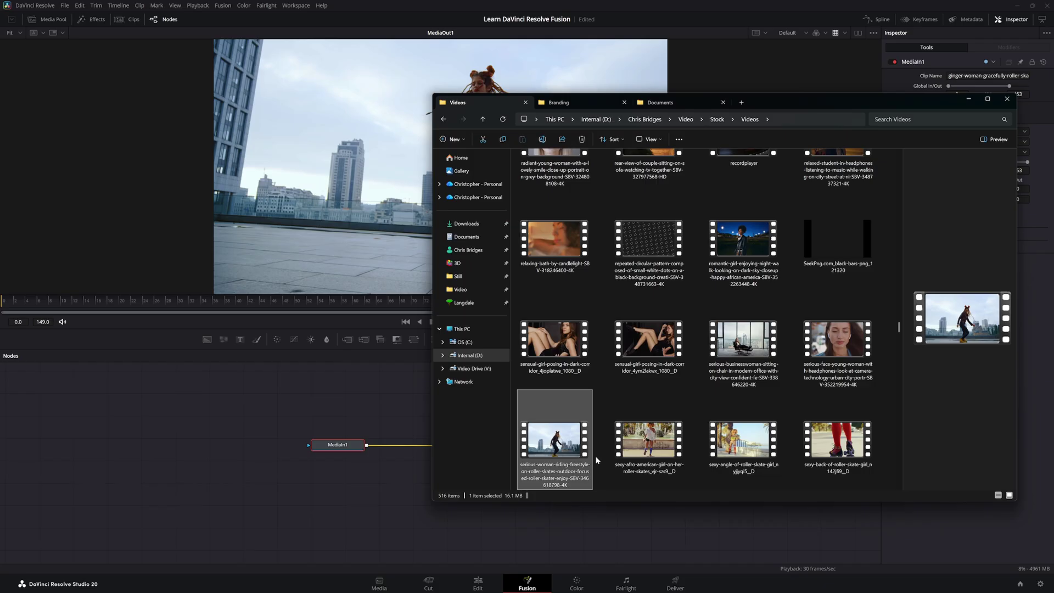
{"action": "left_click_drag", "start_coordinate": [570, 449], "coordinate": [342, 486]}
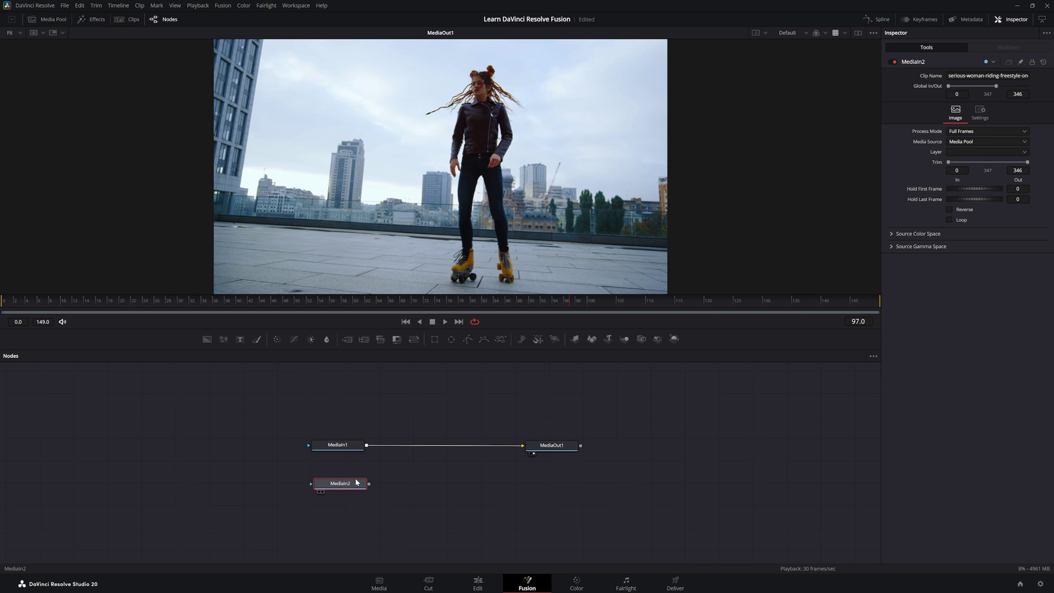
{"action": "left_click", "coordinate": [54, 20]}
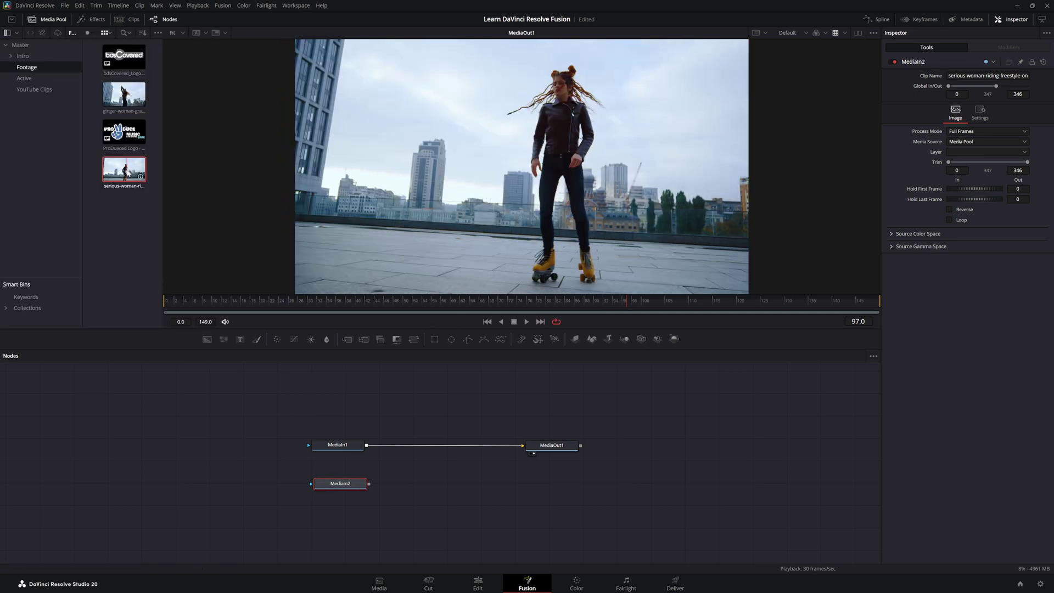
{"action": "left_click", "coordinate": [46, 20]}
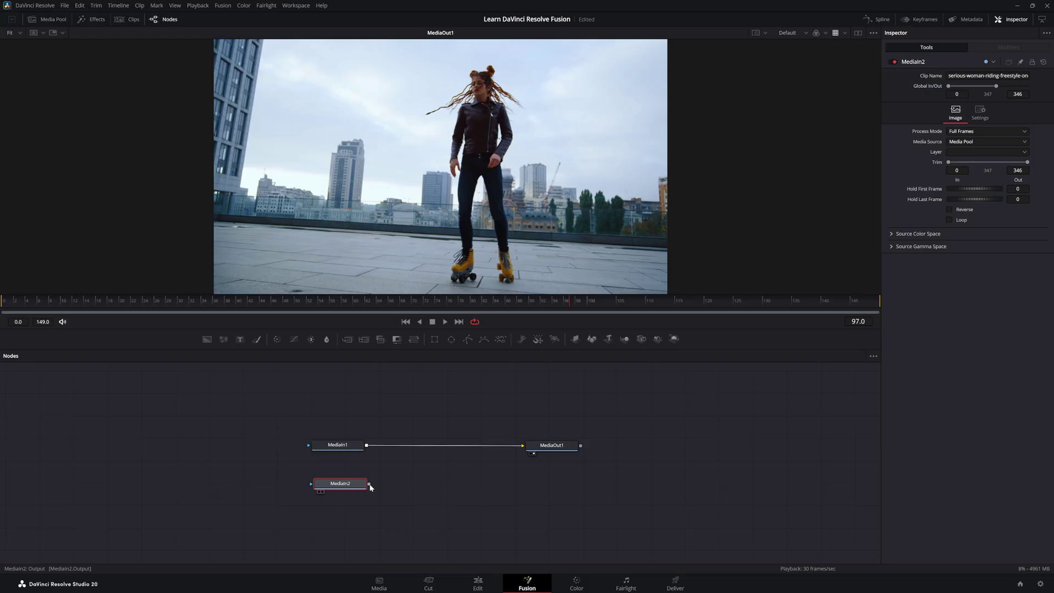
Briefly link MediaIn2 to MediaOut1, unlink it, and play MediaIn1 in the viewer
{"action": "left_click_drag", "start_coordinate": [368, 483], "coordinate": [524, 447]}
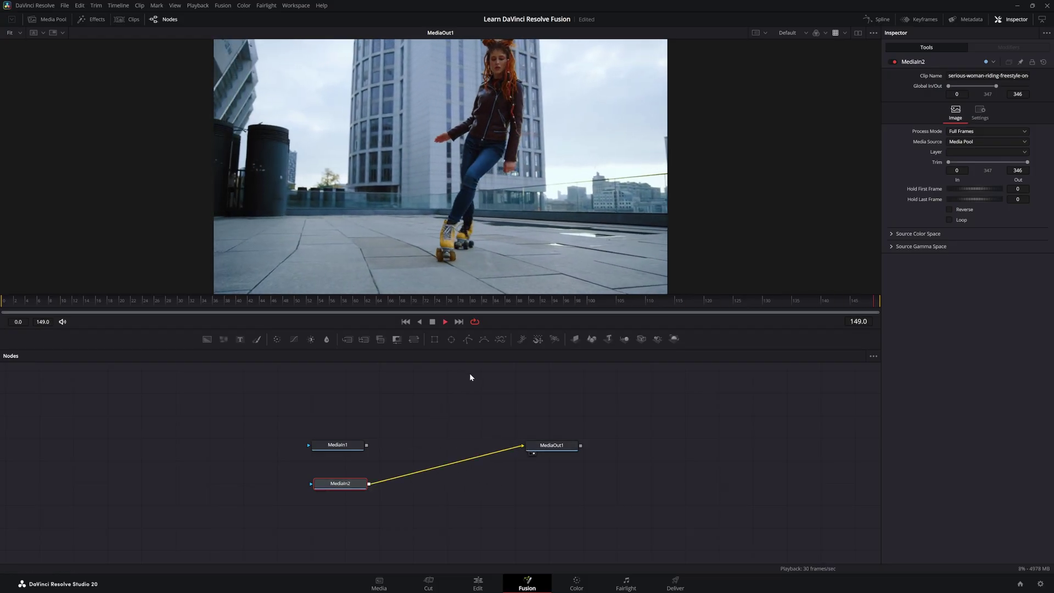
{"action": "left_click", "coordinate": [432, 321]}
{"action": "left_click", "coordinate": [405, 323]}
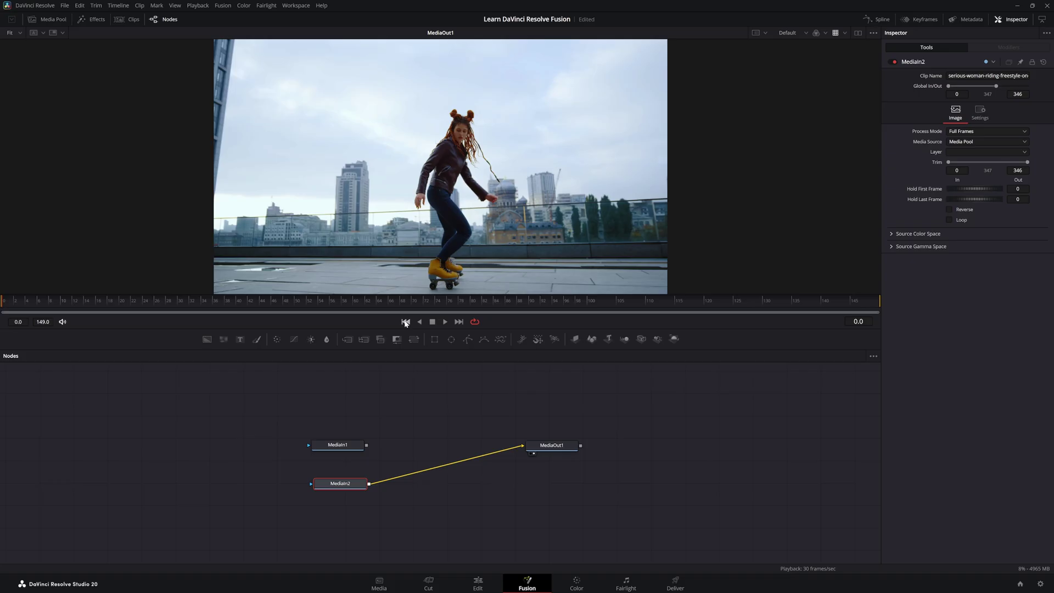
{"action": "left_click_drag", "start_coordinate": [522, 445], "coordinate": [378, 476]}
{"action": "left_click", "coordinate": [337, 446]}
{"action": "key", "text": "1"}
{"action": "key", "text": "space"}
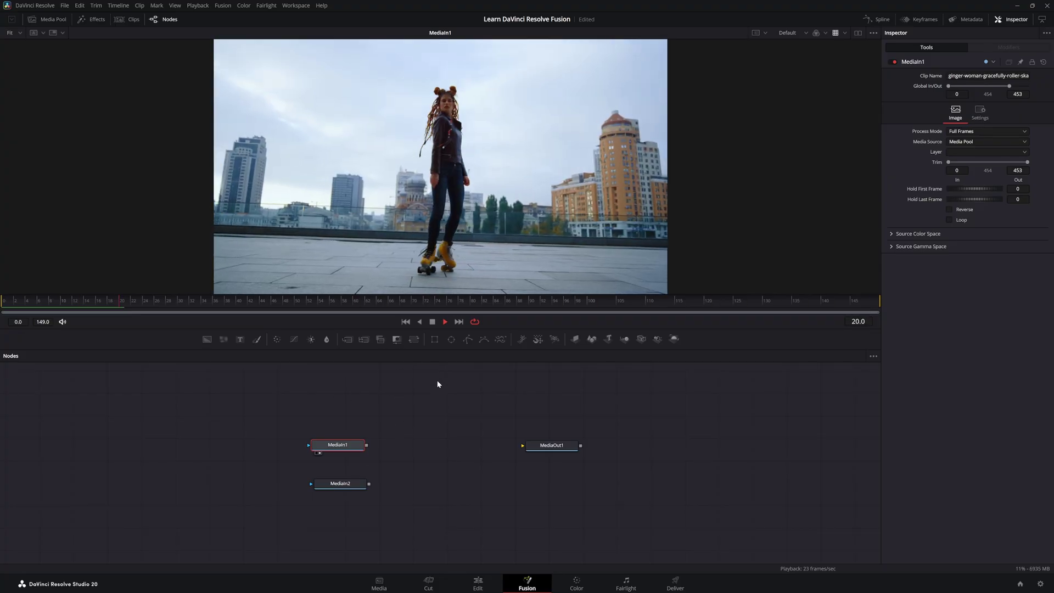
Move MediaIn2 below MediaIn1 and add the ProDuced 2022 logo as MediaIn3, shown in the viewer
{"action": "left_click", "coordinate": [405, 321]}
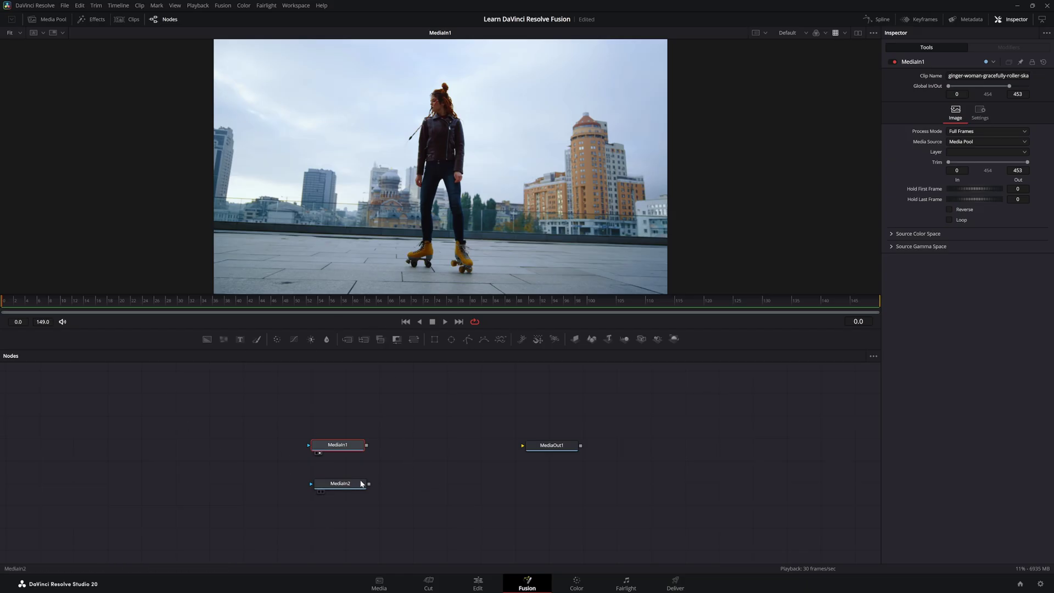
{"action": "left_click_drag", "start_coordinate": [352, 484], "coordinate": [289, 407]}
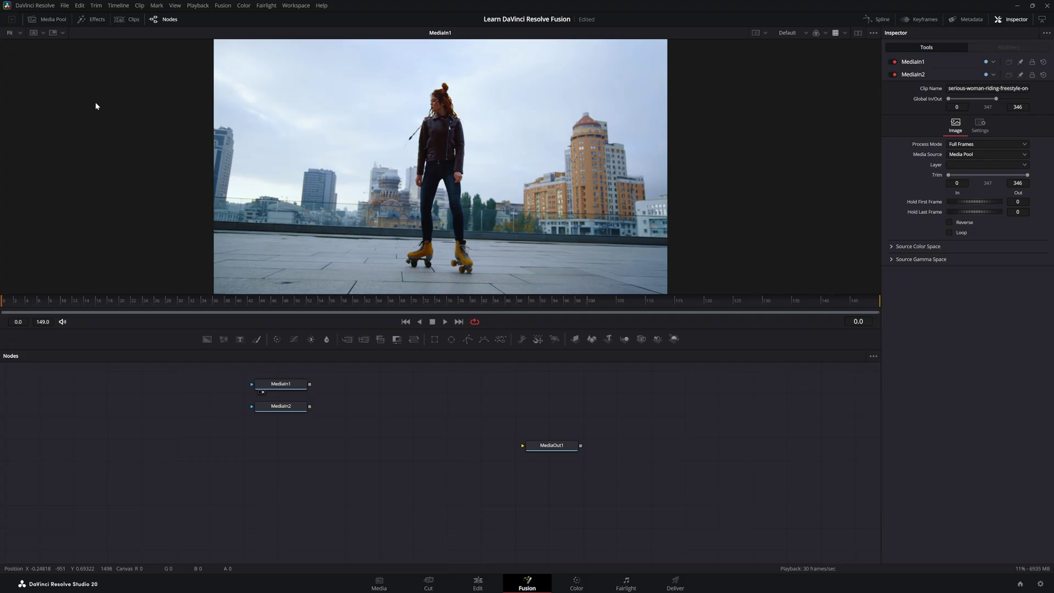
{"action": "left_click", "coordinate": [54, 19]}
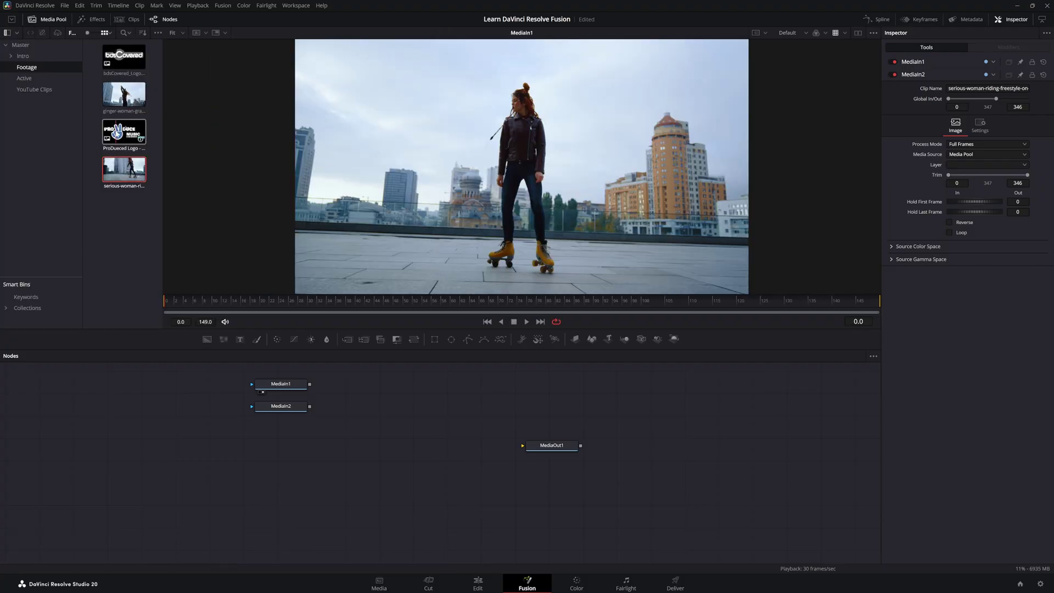
{"action": "left_click_drag", "start_coordinate": [117, 131], "coordinate": [284, 435]}
{"action": "key", "text": "1"}
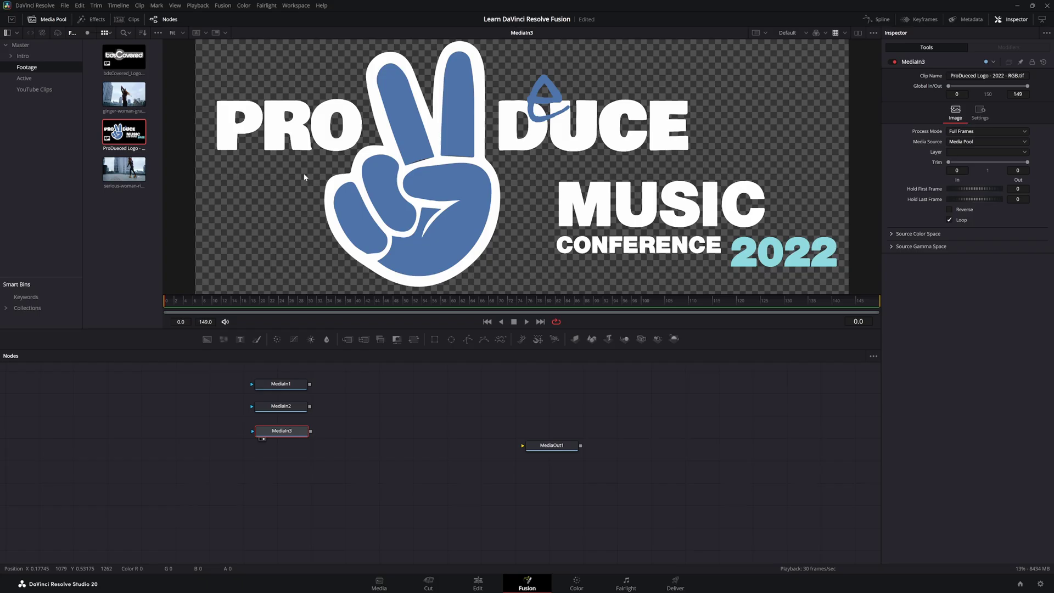
Add the bdsCovered logo as MediaIn4, view it, and hide the Media Pool
{"action": "left_click_drag", "start_coordinate": [123, 58], "coordinate": [288, 457]}
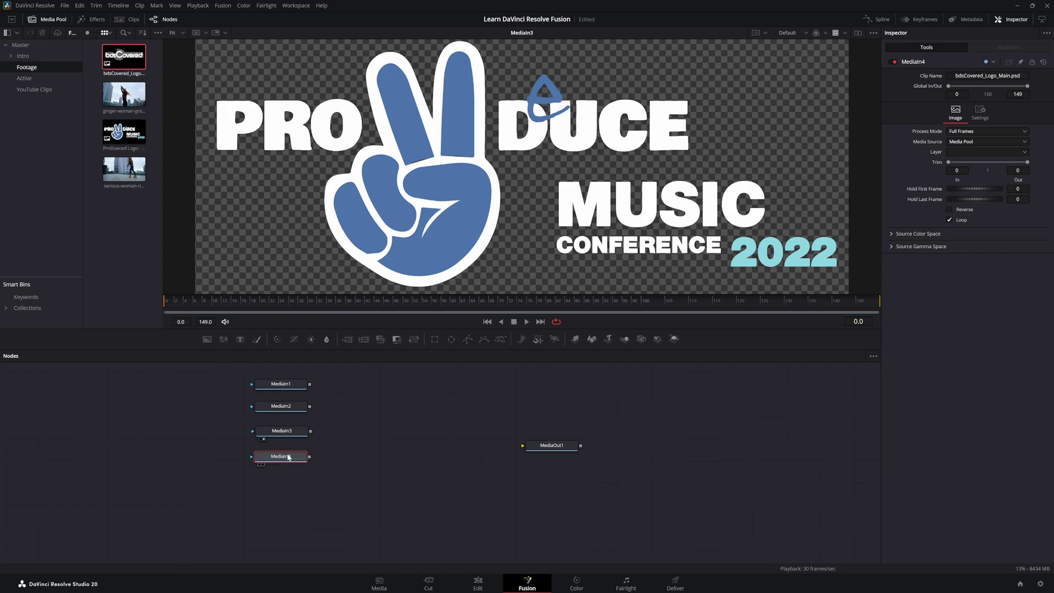
{"action": "key", "text": "1"}
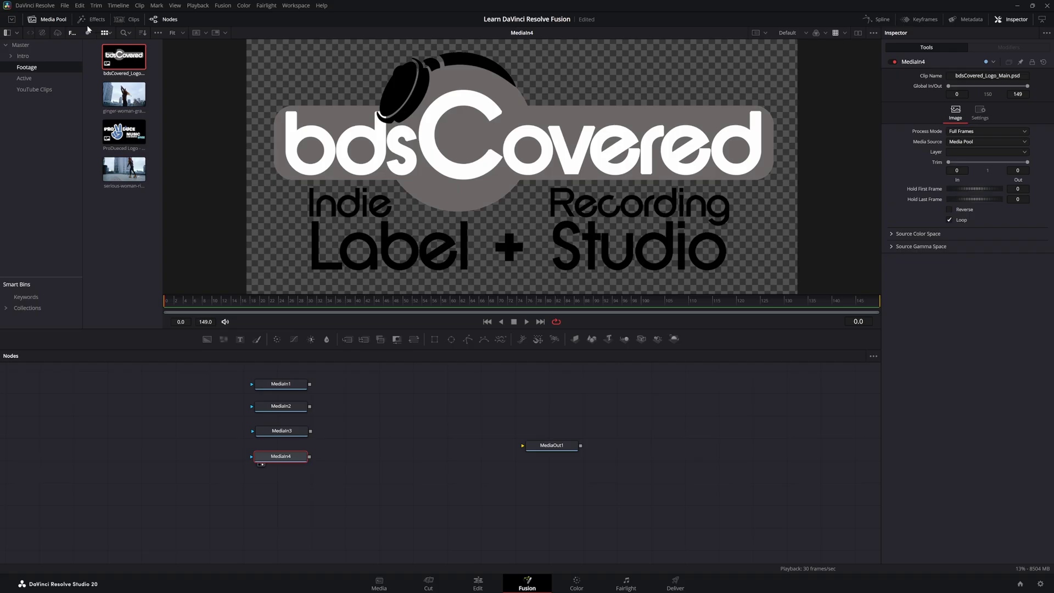
{"action": "left_click", "coordinate": [49, 20]}
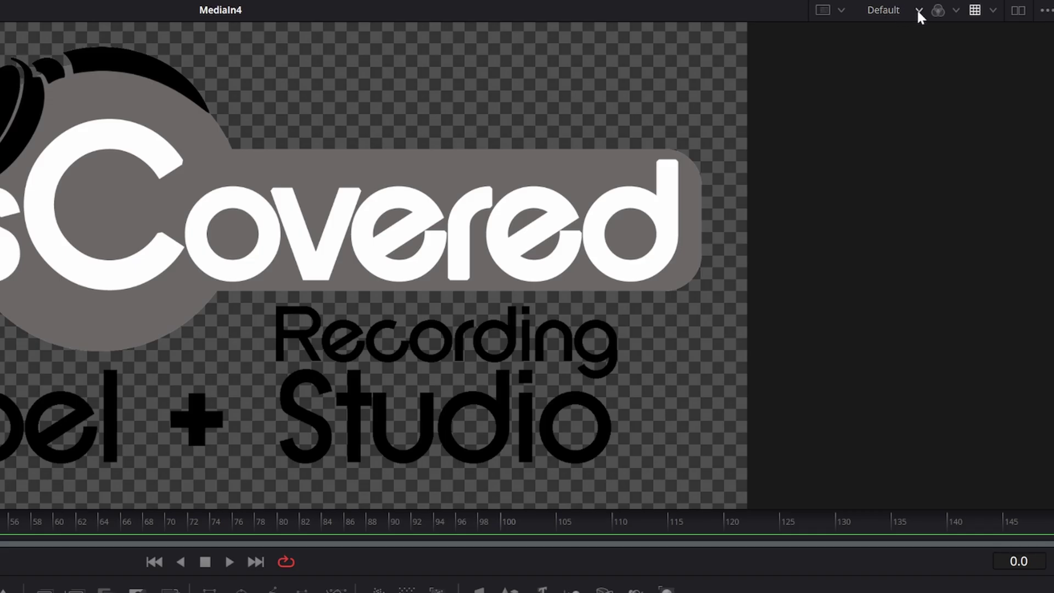
Preview the Merged, Background, Headphones and Studio layers in turn, then return to [Main]
{"action": "left_click", "coordinate": [918, 11]}
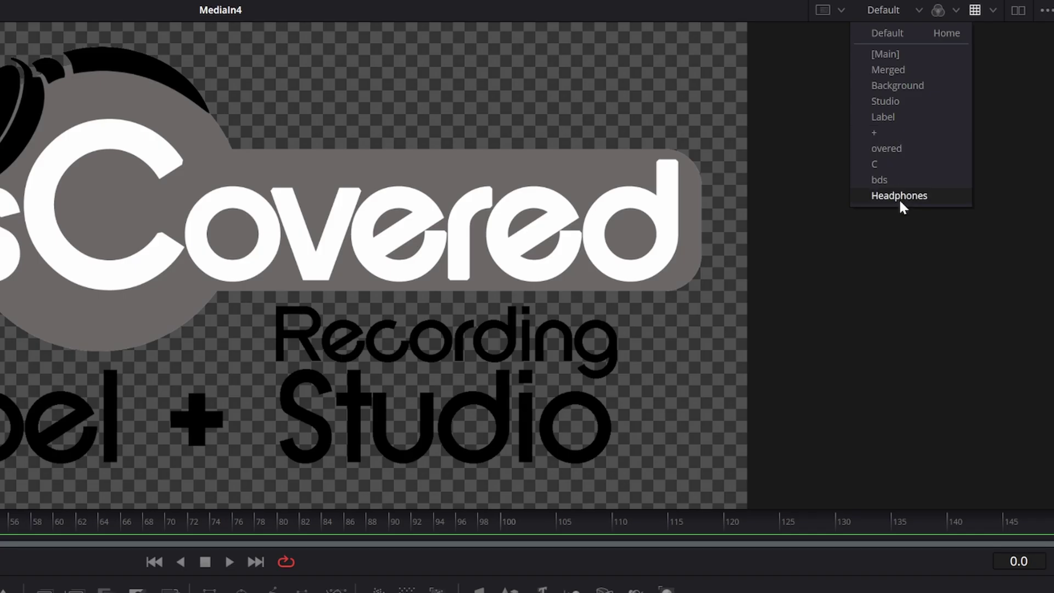
{"action": "left_click", "coordinate": [898, 69]}
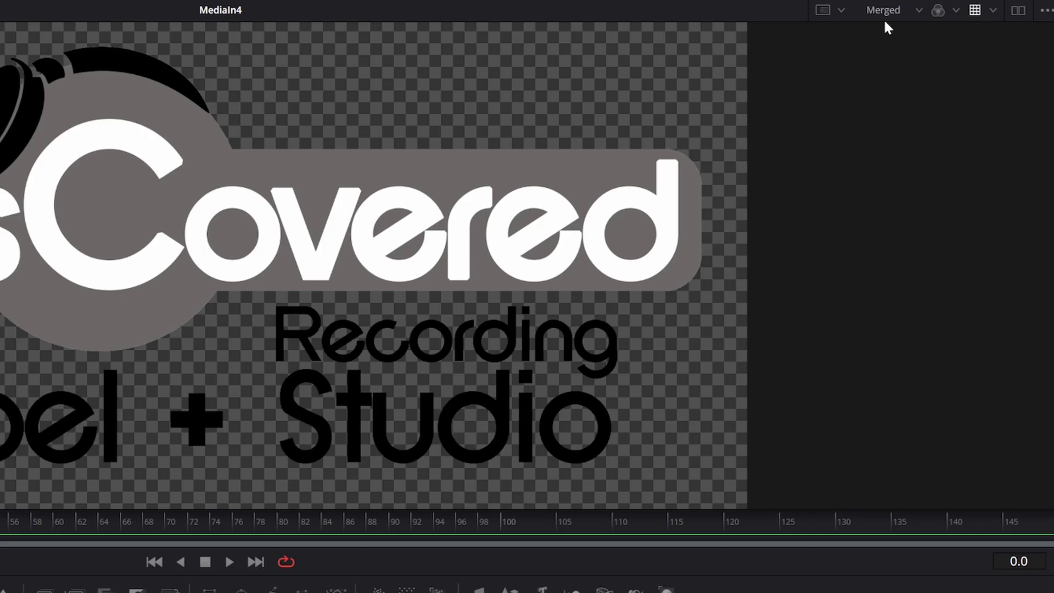
{"action": "left_click", "coordinate": [881, 11]}
{"action": "left_click", "coordinate": [909, 85]}
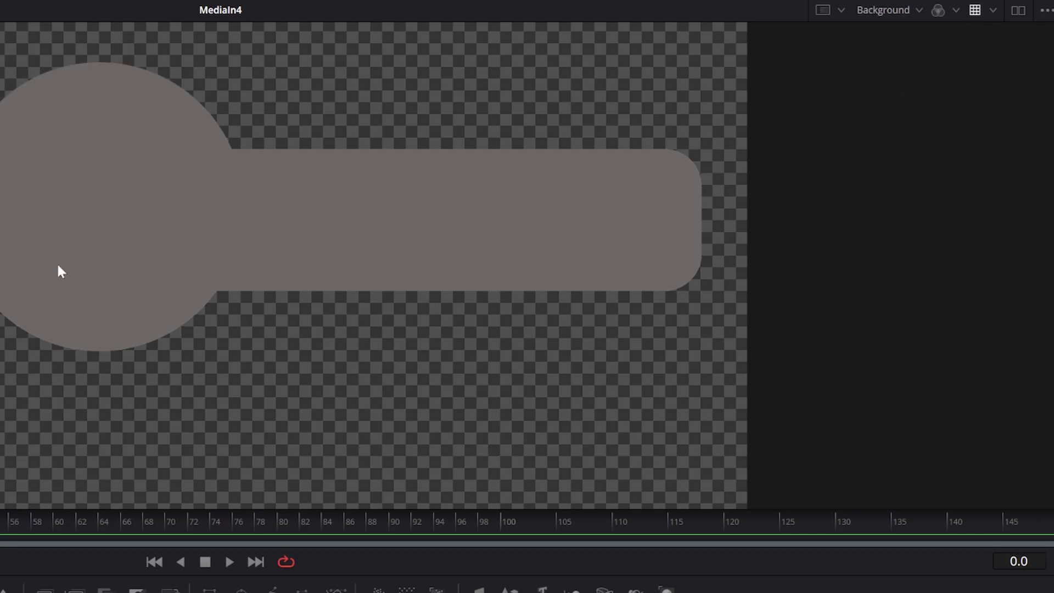
{"action": "left_click", "coordinate": [889, 12]}
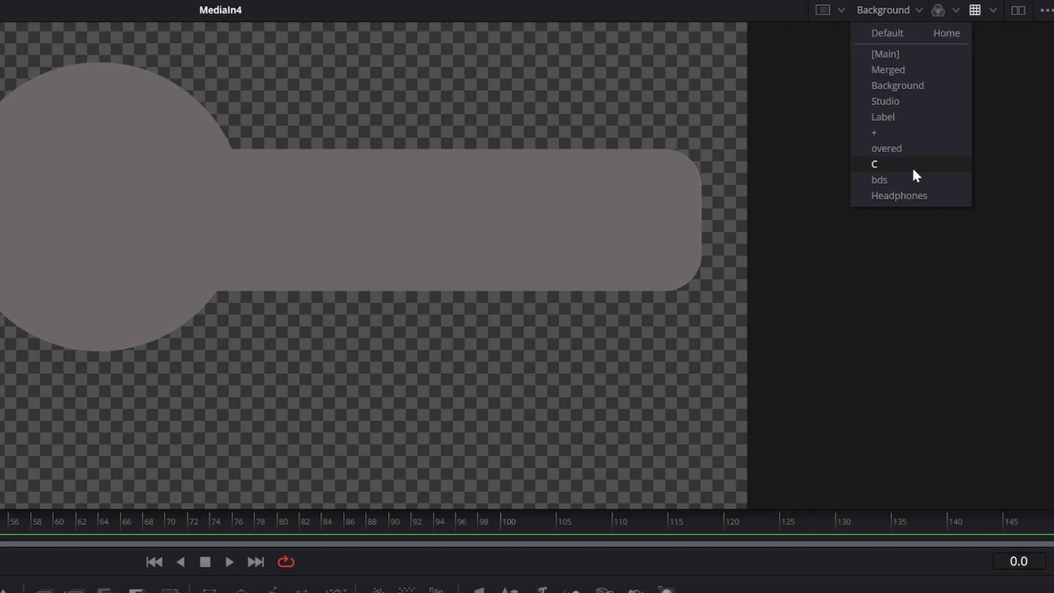
{"action": "left_click", "coordinate": [905, 196]}
{"action": "left_click", "coordinate": [889, 12]}
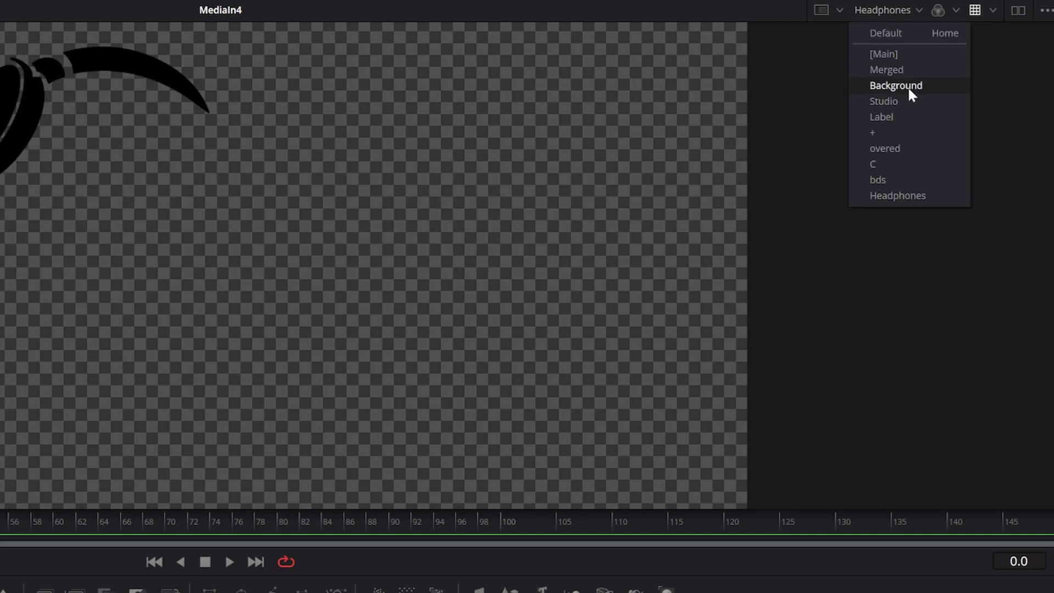
{"action": "left_click", "coordinate": [901, 99]}
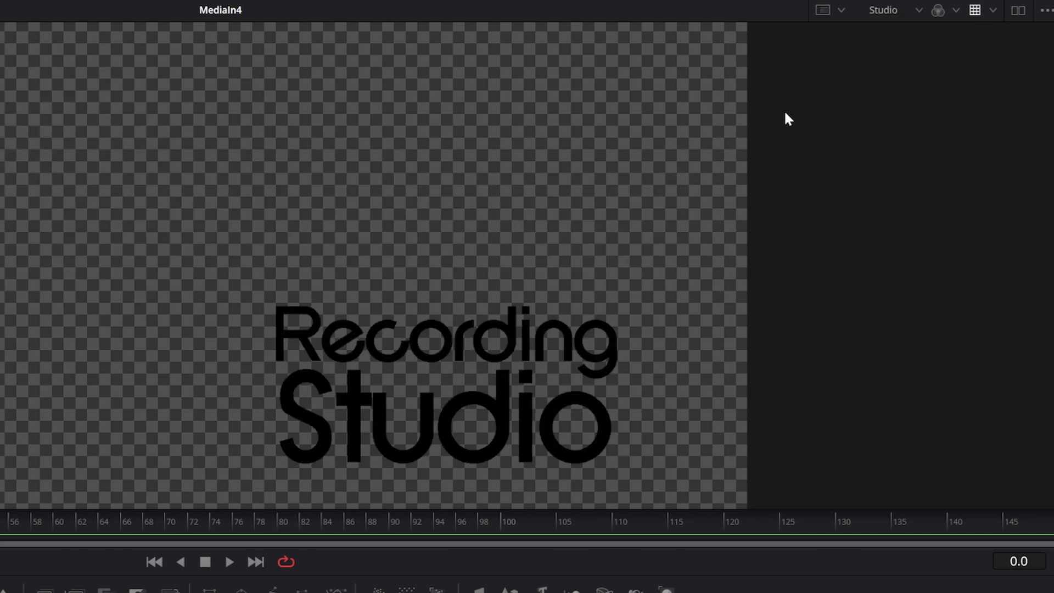
{"action": "left_click", "coordinate": [885, 12]}
{"action": "left_click", "coordinate": [904, 55]}
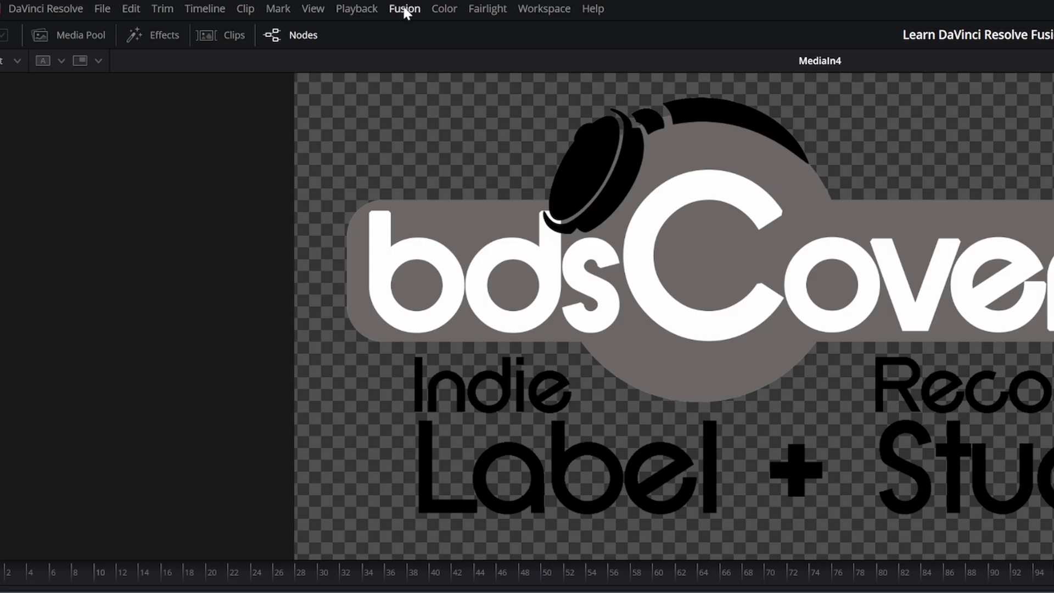
Show the Fusion menu's Import submenu with Alembic Scene, FBX Scene, PSD, Shapes, SVG and Tracks
{"action": "left_click", "coordinate": [404, 10]}
{"action": "mouse_move", "coordinate": [438, 88]}
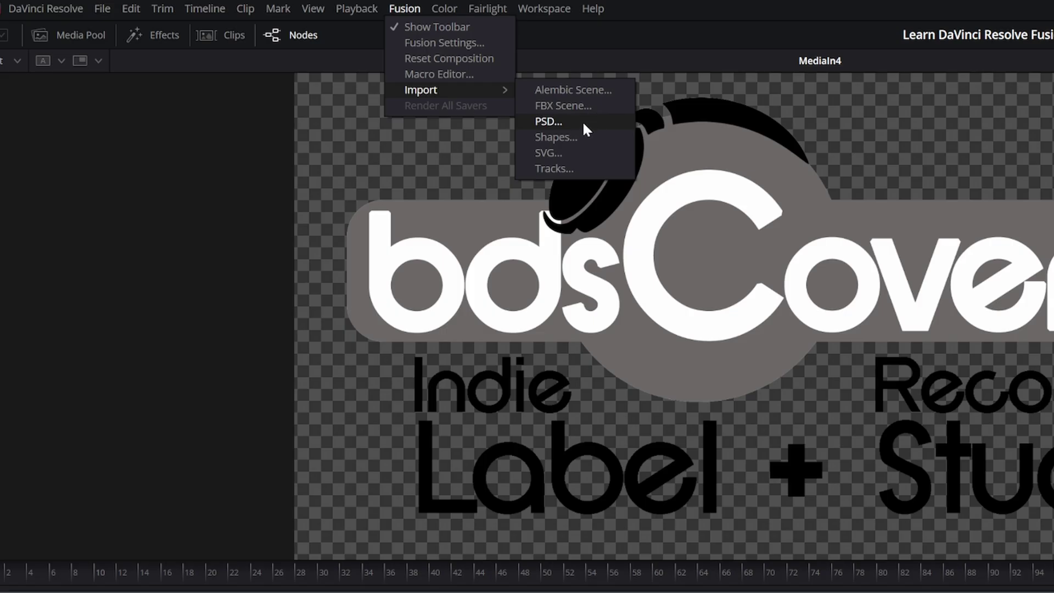
Import the bdsCovered logo PSD from the Branding folder as separate layer nodes via Fusion > Import > PSD
{"action": "left_click", "coordinate": [446, 592]}
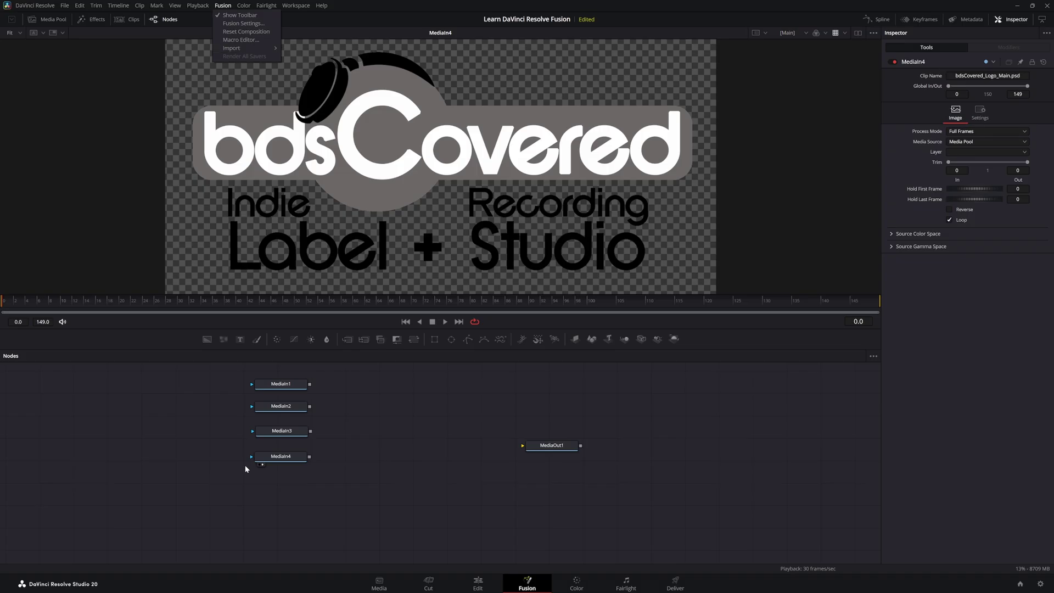
{"action": "left_click", "coordinate": [294, 458]}
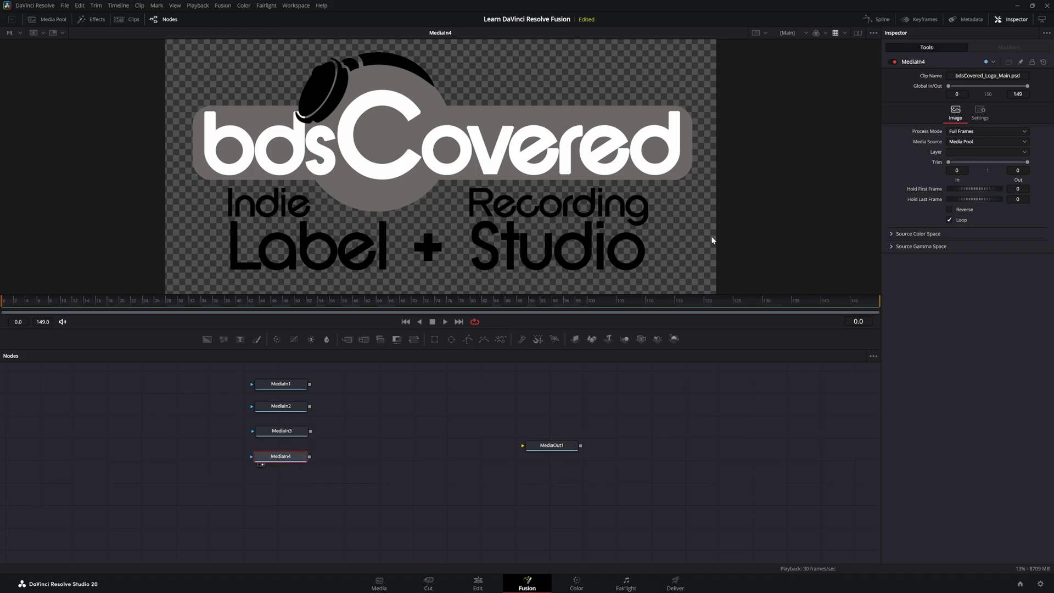
{"action": "left_click", "coordinate": [788, 33]}
{"action": "left_click", "coordinate": [223, 5]}
{"action": "mouse_move", "coordinate": [275, 58]}
{"action": "left_click", "coordinate": [307, 63]}
{"action": "double_click", "coordinate": [108, 88]}
{"action": "double_click", "coordinate": [149, 75]}
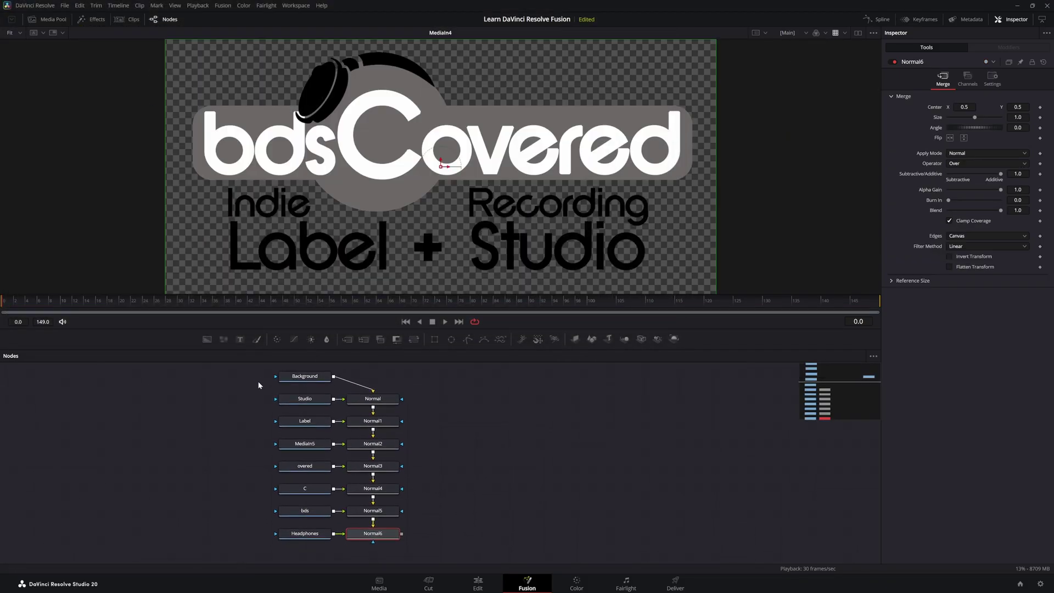
Inspect the imported layer and merge nodes, viewing the Normal6 result, then select every node
{"action": "left_click_drag", "start_coordinate": [248, 370], "coordinate": [427, 544]}
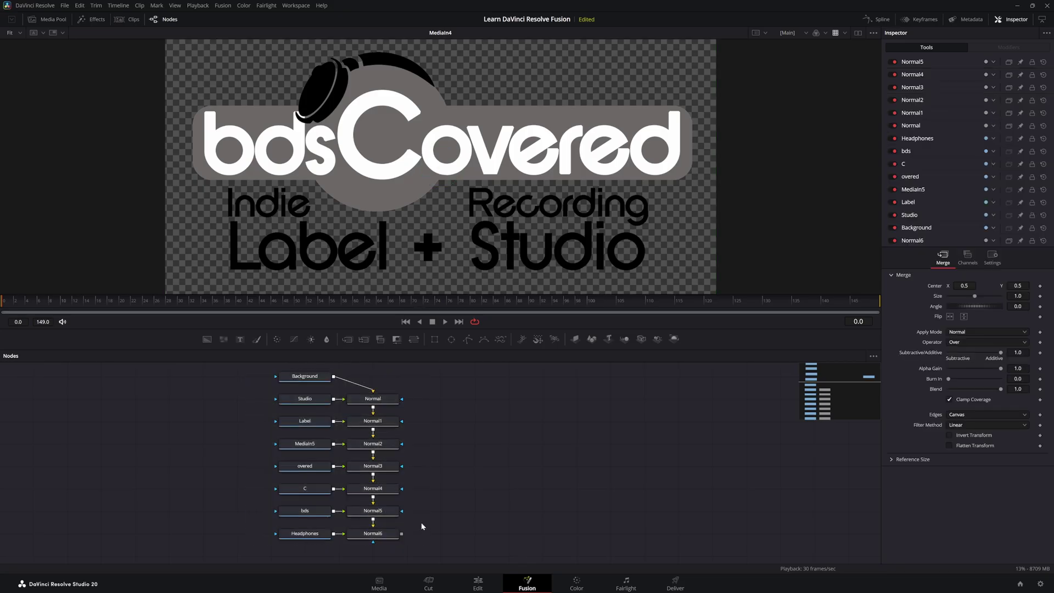
{"action": "left_click", "coordinate": [352, 402]}
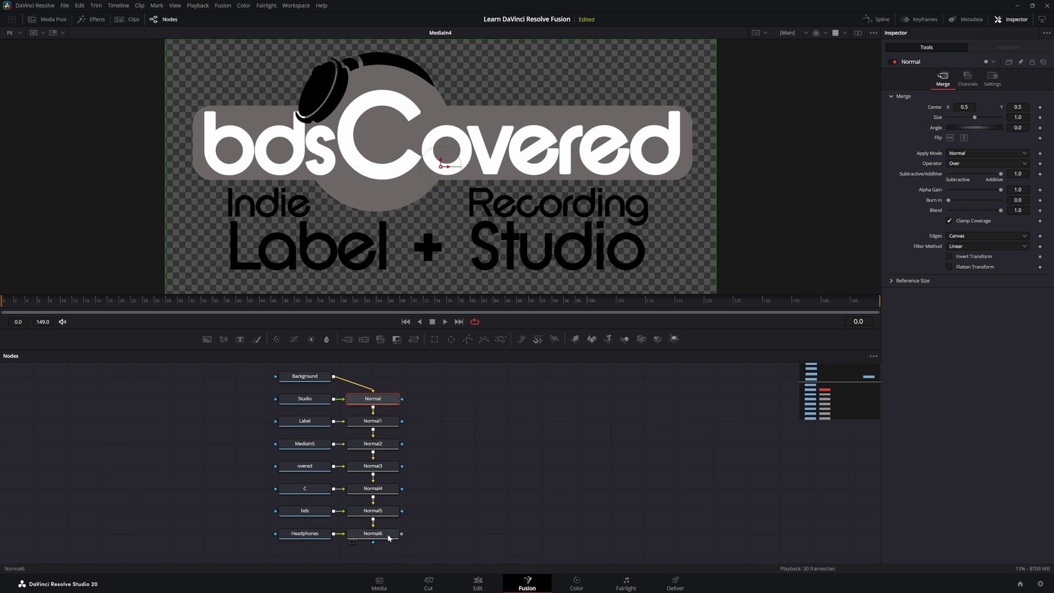
{"action": "left_click_drag", "start_coordinate": [388, 538], "coordinate": [468, 183]}
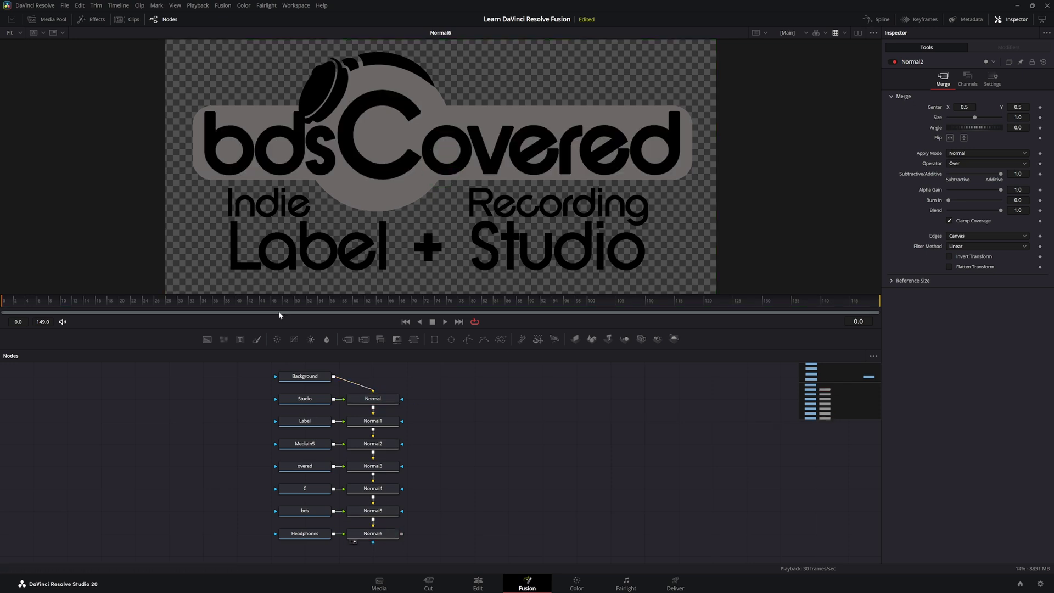
{"action": "left_click_drag", "start_coordinate": [251, 364], "coordinate": [311, 542]}
{"action": "left_click_drag", "start_coordinate": [421, 391], "coordinate": [345, 543]}
{"action": "left_click_drag", "start_coordinate": [445, 552], "coordinate": [241, 371]}
Delete all nodes, then undo to restore MediaIn1–4 and MediaOut1, viewing MediaIn4's logo
{"action": "key", "text": "Delete"}
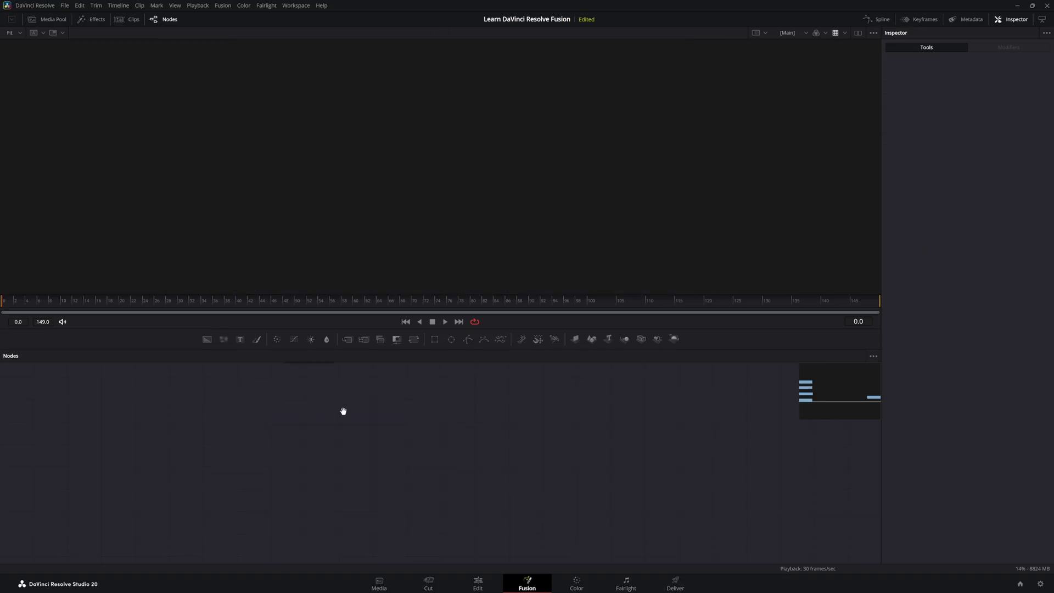
{"action": "key", "text": "ctrl+z"}
{"action": "left_click_drag", "start_coordinate": [312, 464], "coordinate": [376, 183]}
{"action": "left_click", "coordinate": [786, 33]}
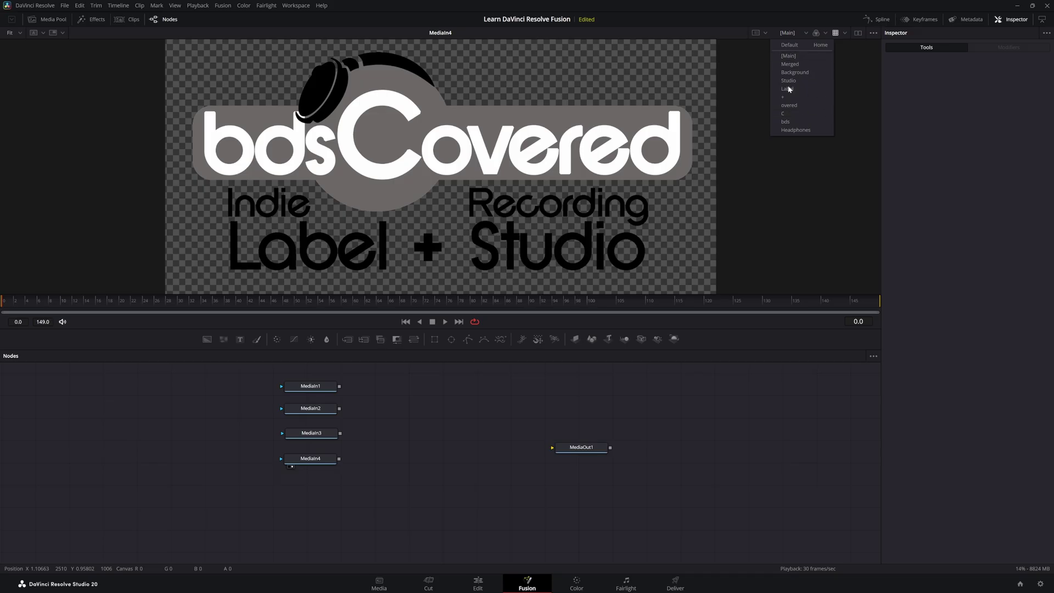
Marquee-select the MediaIn1 through MediaIn4 nodes
{"action": "left_click_drag", "start_coordinate": [272, 487], "coordinate": [351, 454]}
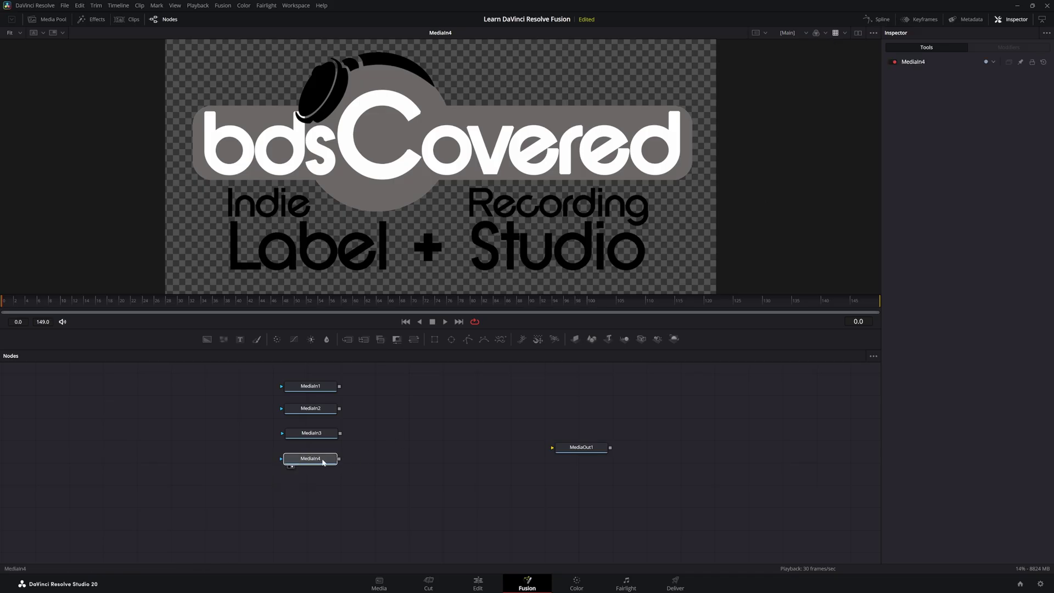
{"action": "left_click", "coordinate": [337, 492]}
{"action": "scroll", "coordinate": [337, 492], "scroll_direction": "down", "scroll_amount": 1}
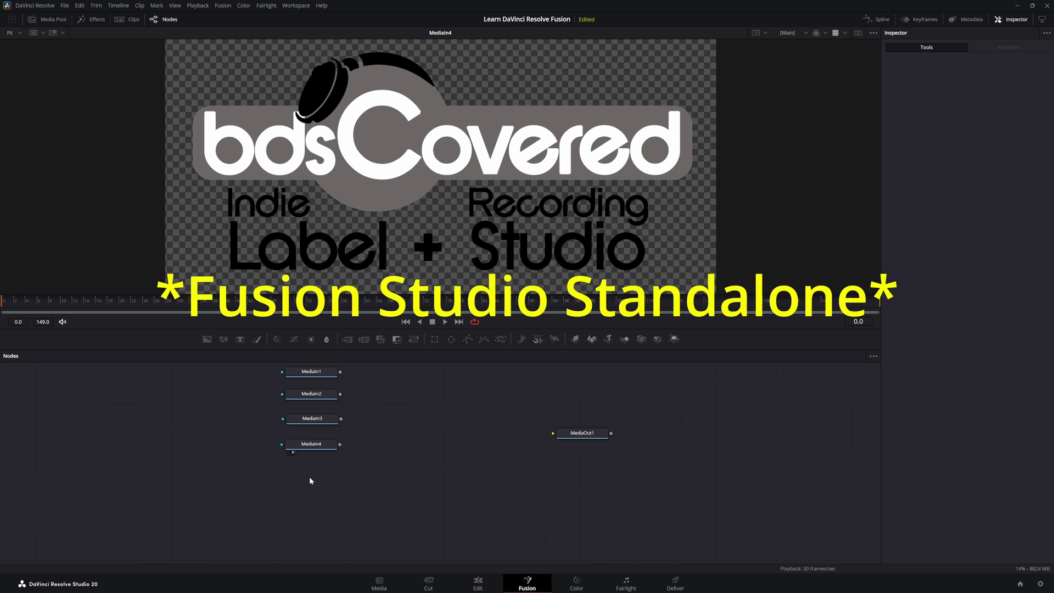
{"action": "mouse_move", "coordinate": [243, 369]}
{"action": "left_mouse_down"}
{"action": "mouse_move", "coordinate": [373, 464]}
{"action": "mouse_move", "coordinate": [380, 493]}
{"action": "mouse_move", "coordinate": [345, 485]}
{"action": "mouse_move", "coordinate": [254, 369]}
{"action": "left_mouse_up"}
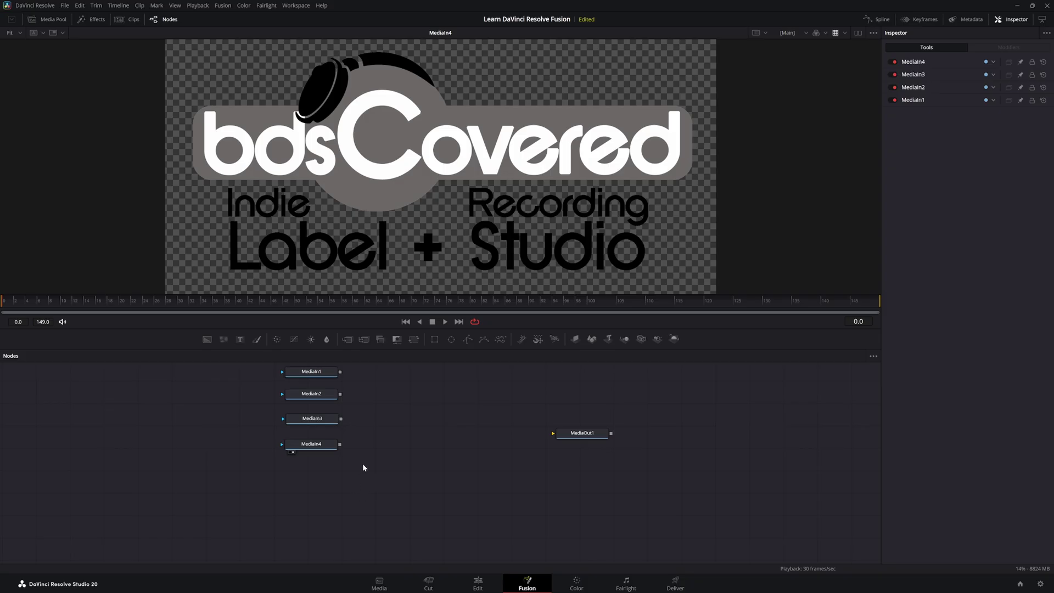
Add a Loader node reading the Tut01_####.exr sequence from 3D > Tutorials > Render
{"action": "key", "text": "shift+space"}
{"action": "type", "text": "loa"}
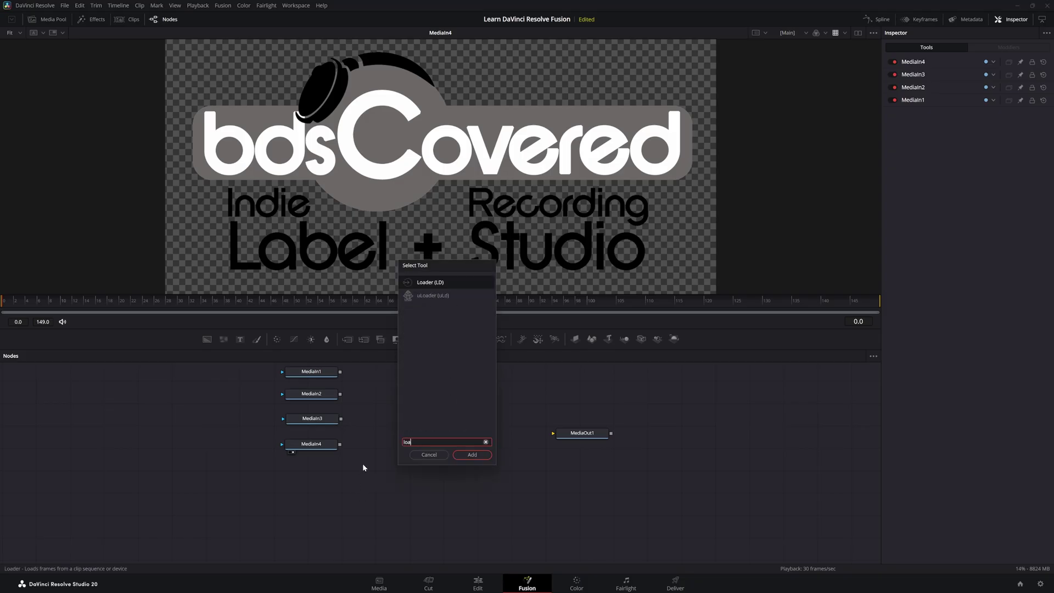
{"action": "key", "text": "Return"}
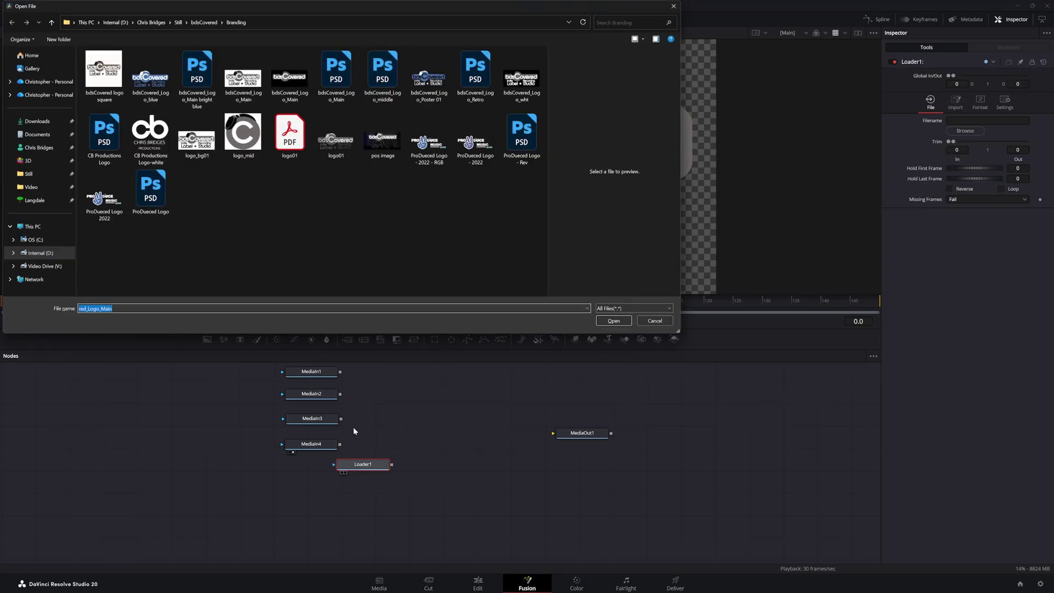
{"action": "left_click", "coordinate": [26, 161]}
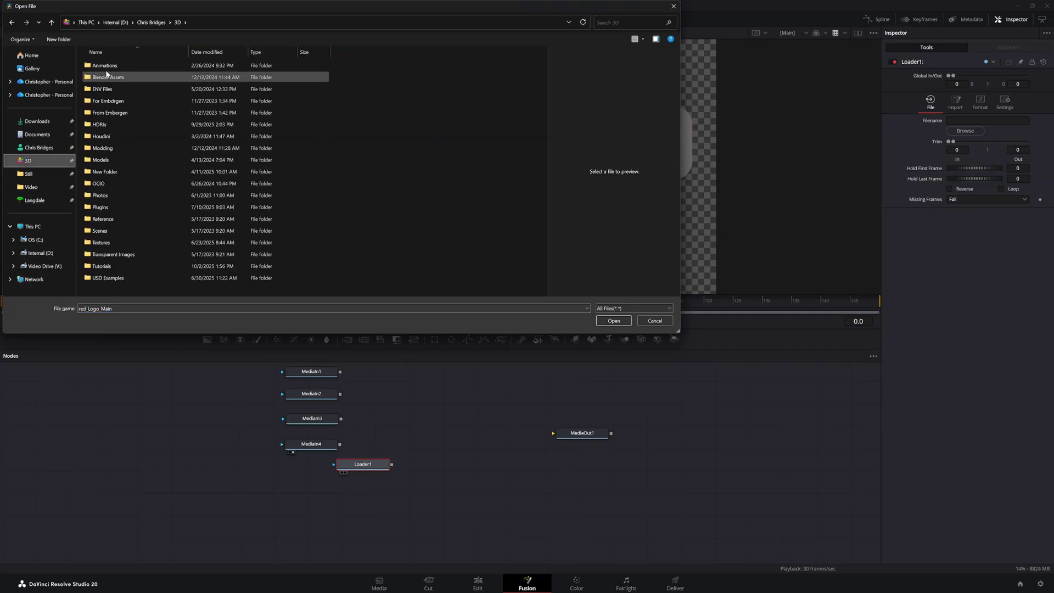
{"action": "double_click", "coordinate": [111, 266]}
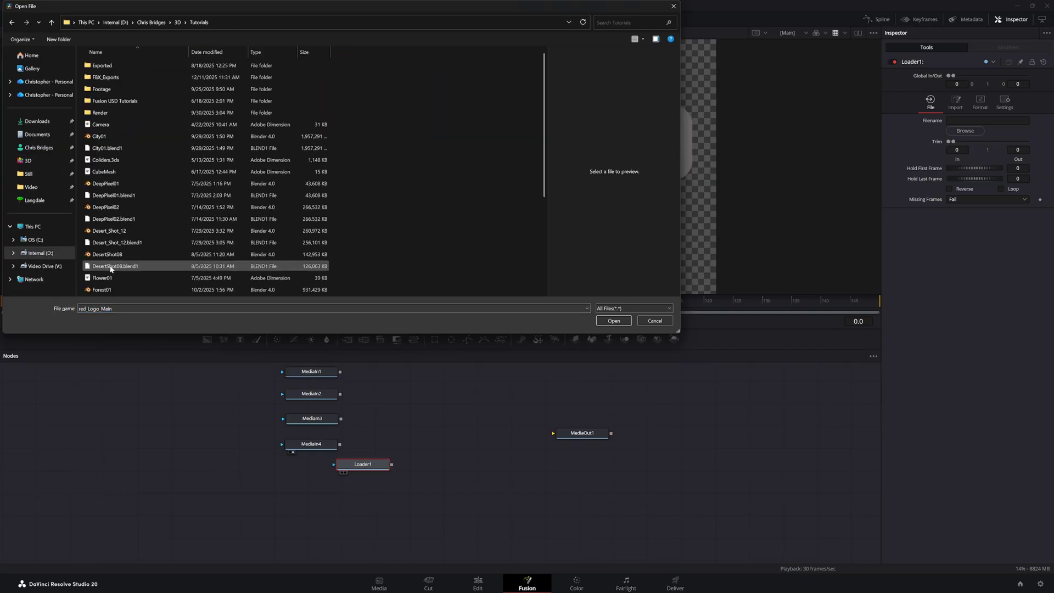
{"action": "double_click", "coordinate": [137, 112]}
{"action": "left_click", "coordinate": [295, 76]}
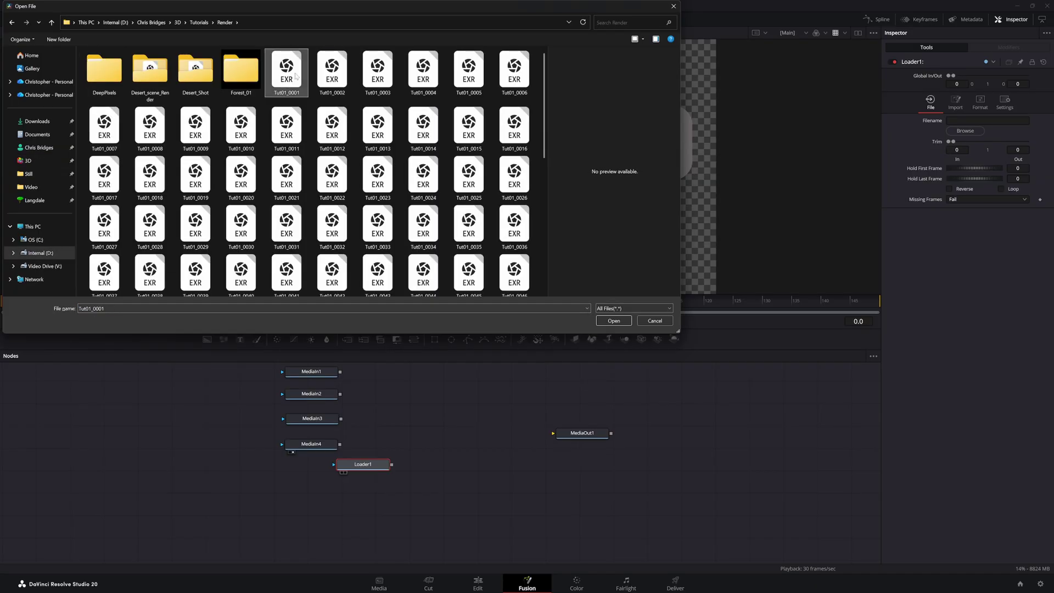
{"action": "double_click", "coordinate": [295, 76]}
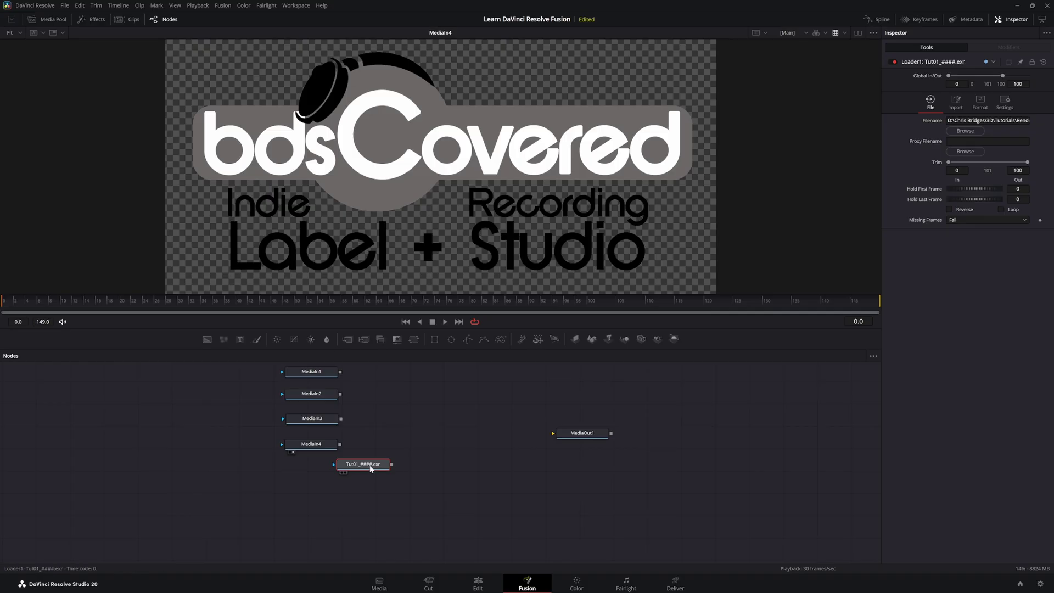
View the Loader's render, place it beside MediaIn2, and expand its EXR Channels settings
{"action": "key", "text": "1"}
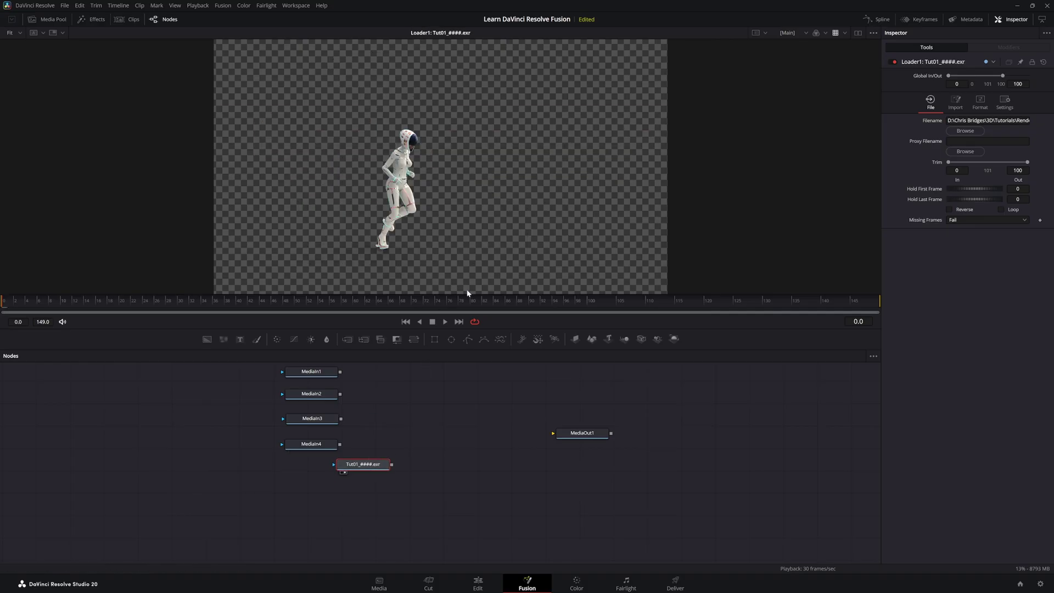
{"action": "left_click_drag", "start_coordinate": [370, 462], "coordinate": [438, 396]}
{"action": "left_click", "coordinate": [785, 34]}
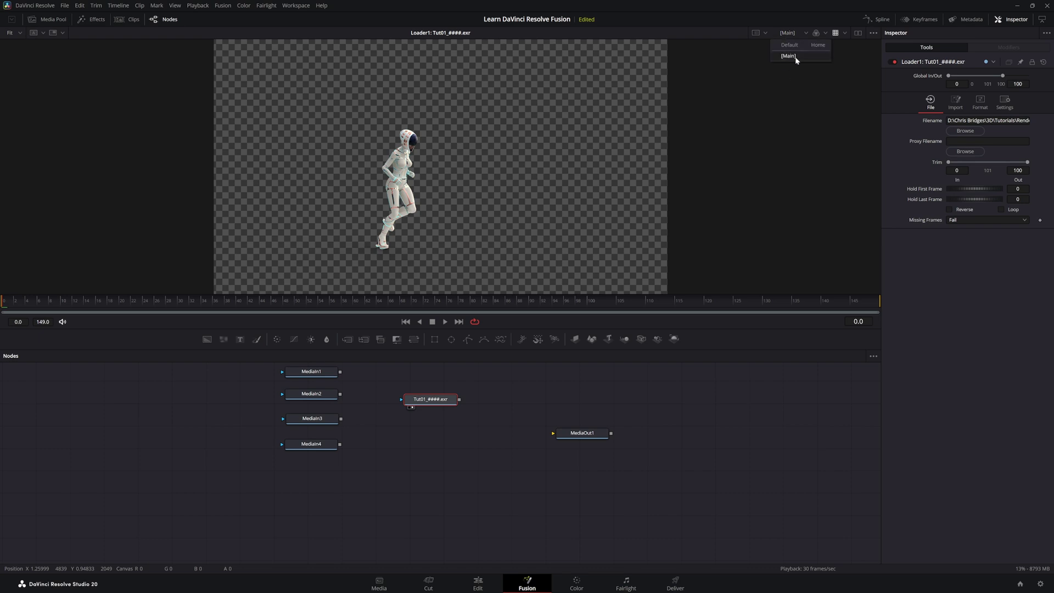
{"action": "left_click", "coordinate": [791, 72]}
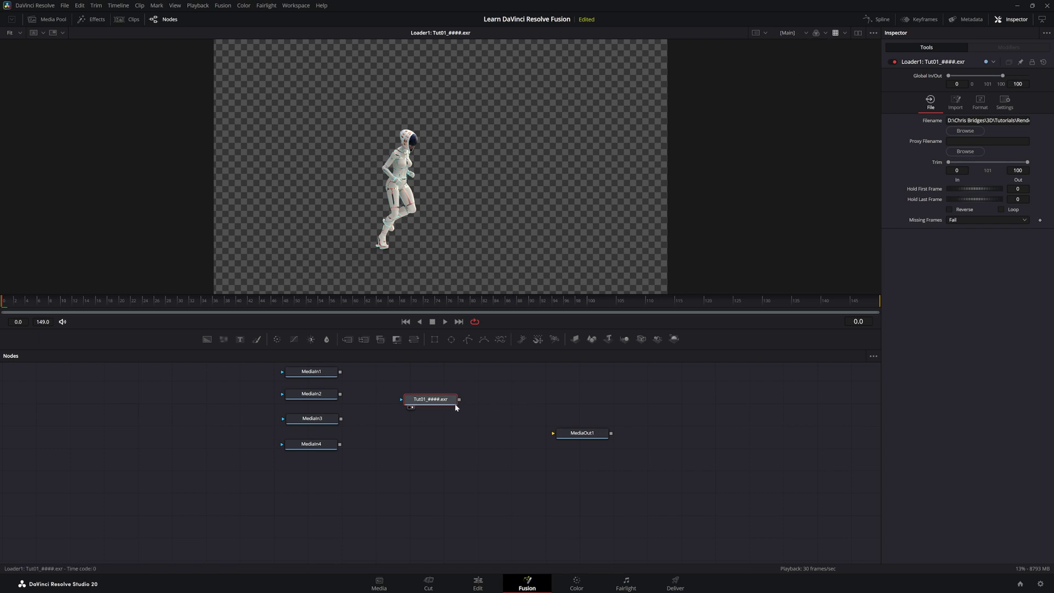
{"action": "left_click_drag", "start_coordinate": [425, 404], "coordinate": [426, 399]}
{"action": "left_click", "coordinate": [980, 103]}
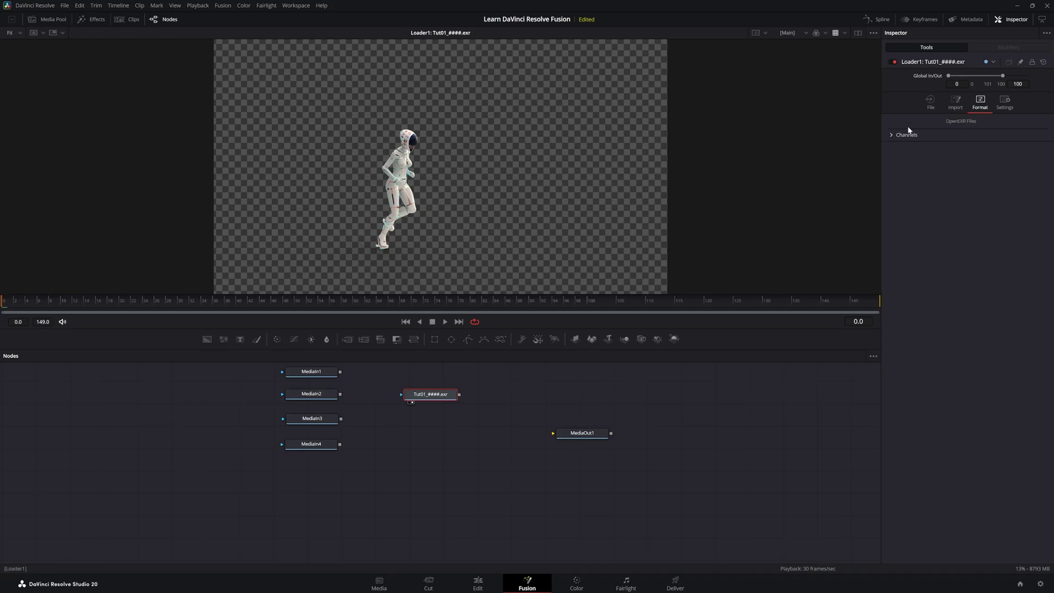
{"action": "left_click", "coordinate": [887, 135]}
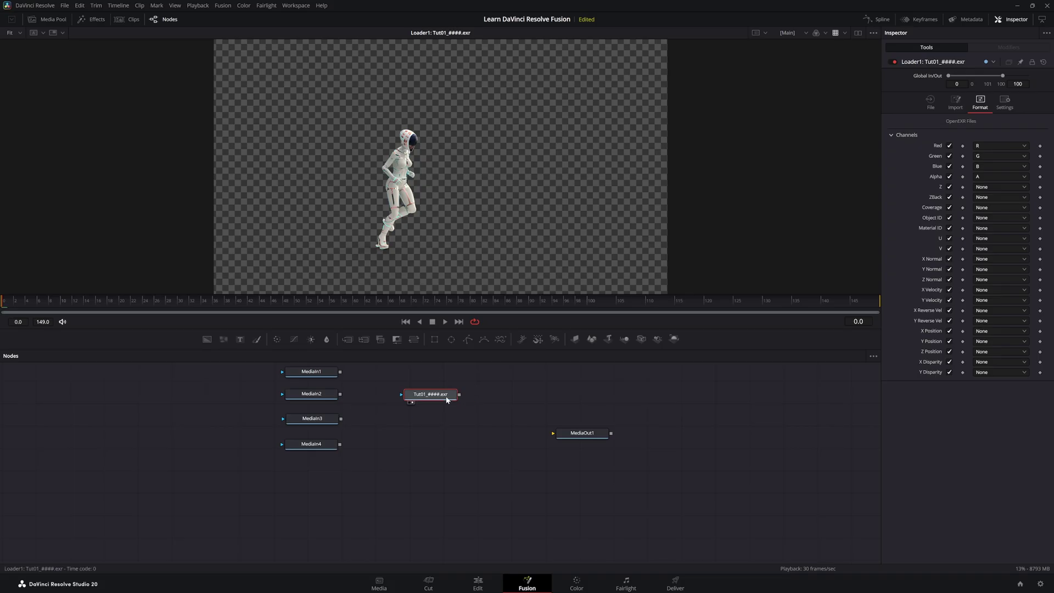
Move the Tut01 node below MediaIn4 and rename it 'Loader'
{"action": "left_click_drag", "start_coordinate": [382, 374], "coordinate": [476, 421]}
{"action": "left_click_drag", "start_coordinate": [433, 398], "coordinate": [309, 480]}
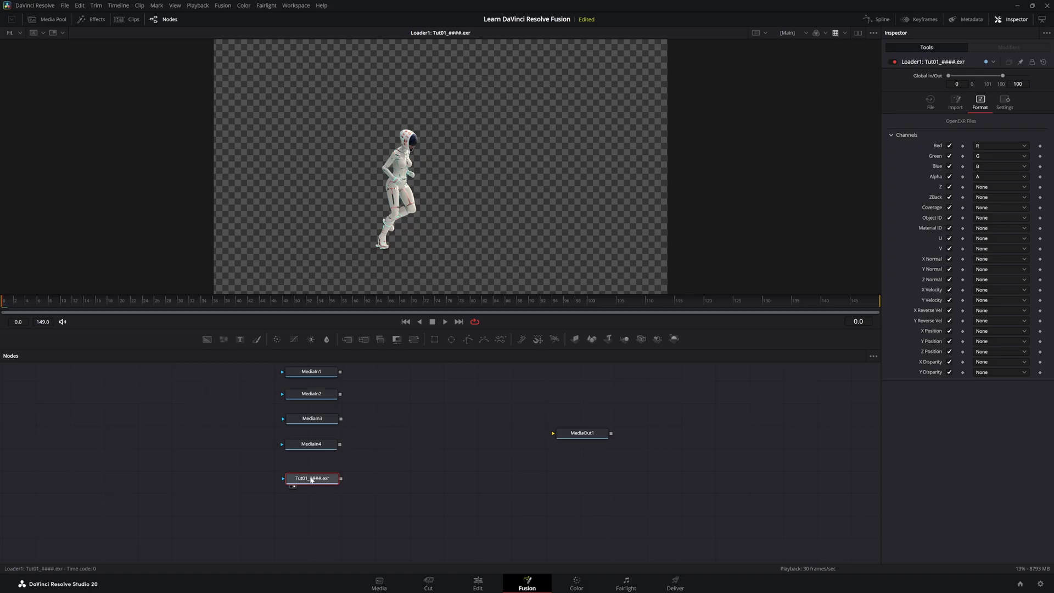
{"action": "key", "text": "F2"}
{"action": "type", "text": "Loa"}
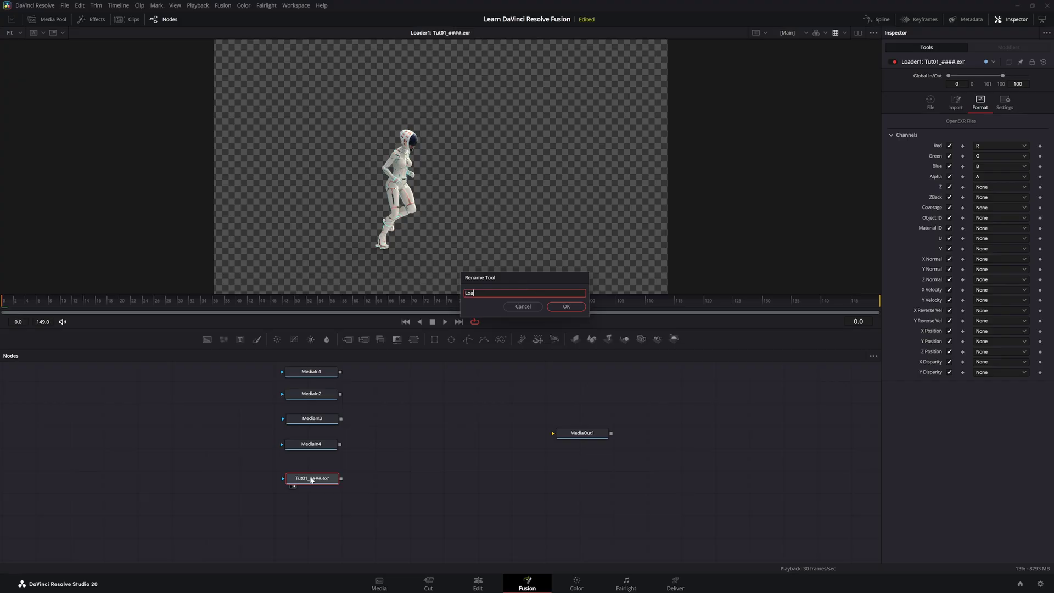
{"action": "type", "text": "der"}
{"action": "key", "text": "Return"}
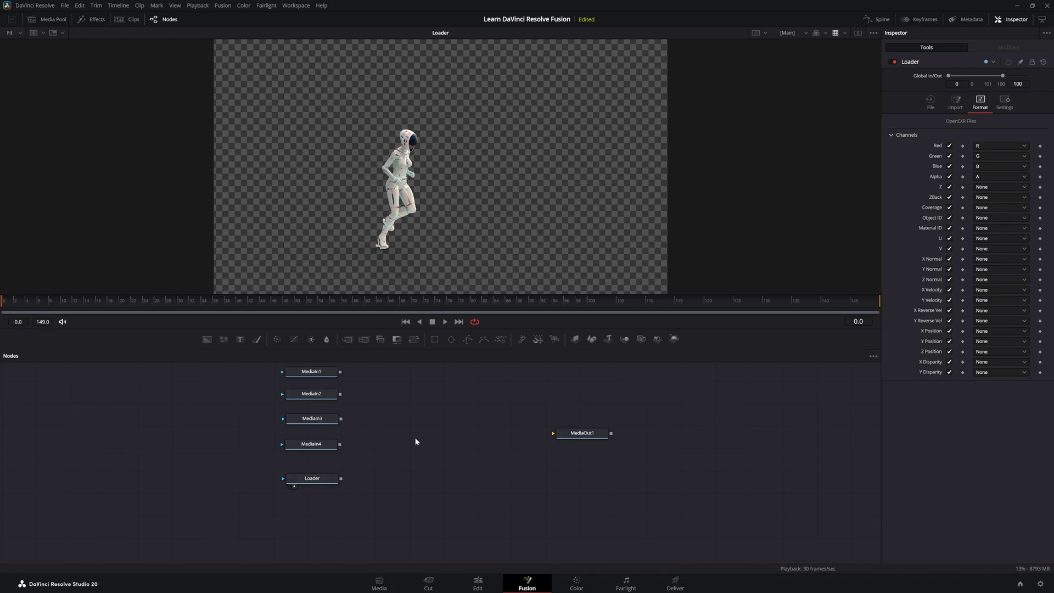
Add a uLoader node from the 'uloa' search with no file, and place uLoader1 under Loader
{"action": "key", "text": "shift+space"}
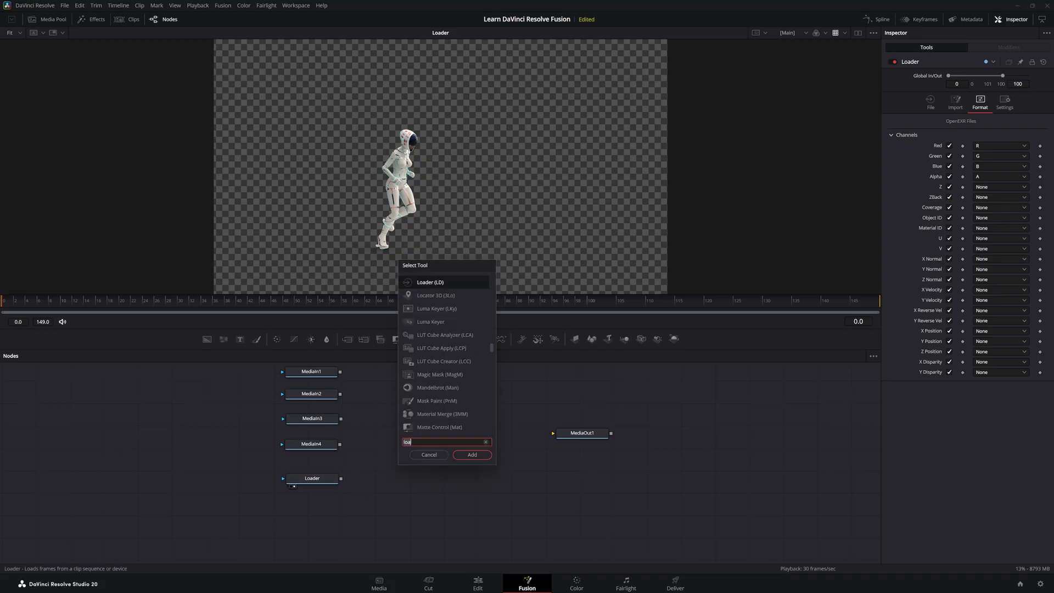
{"action": "type", "text": "uloa"}
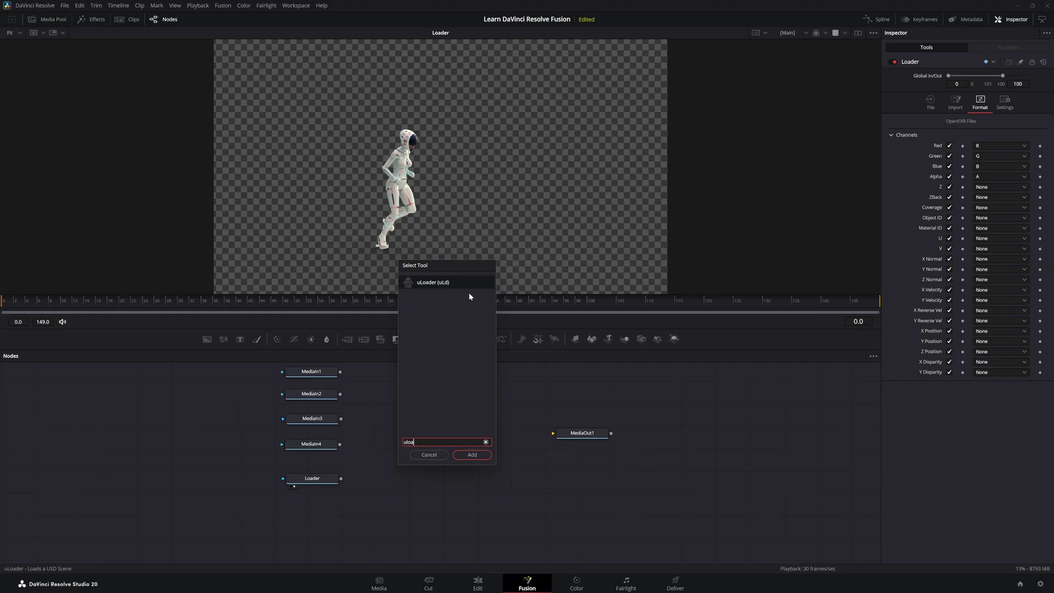
{"action": "left_click", "coordinate": [473, 455]}
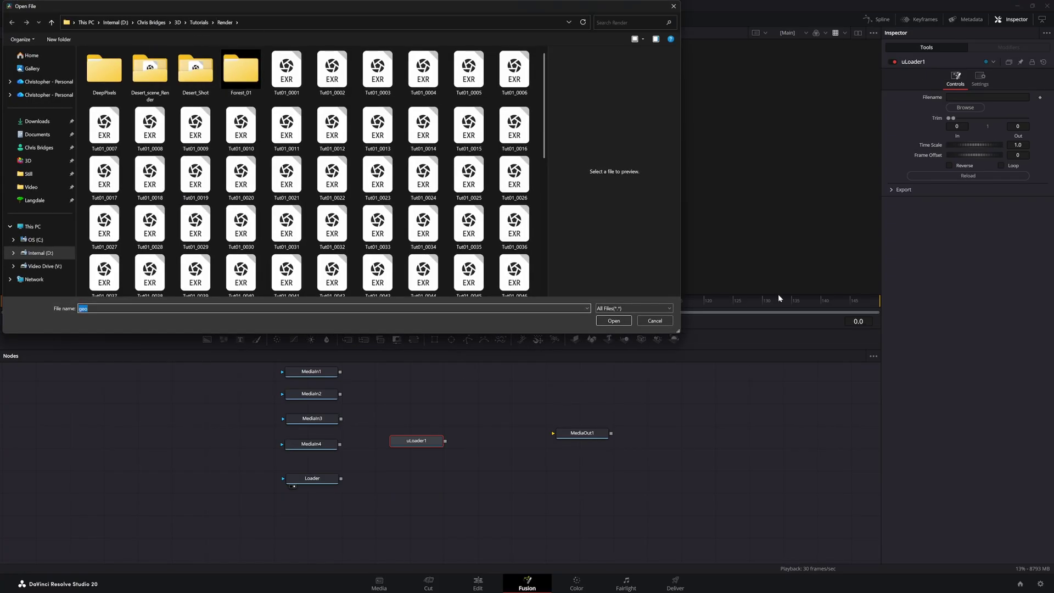
{"action": "left_click", "coordinate": [654, 321]}
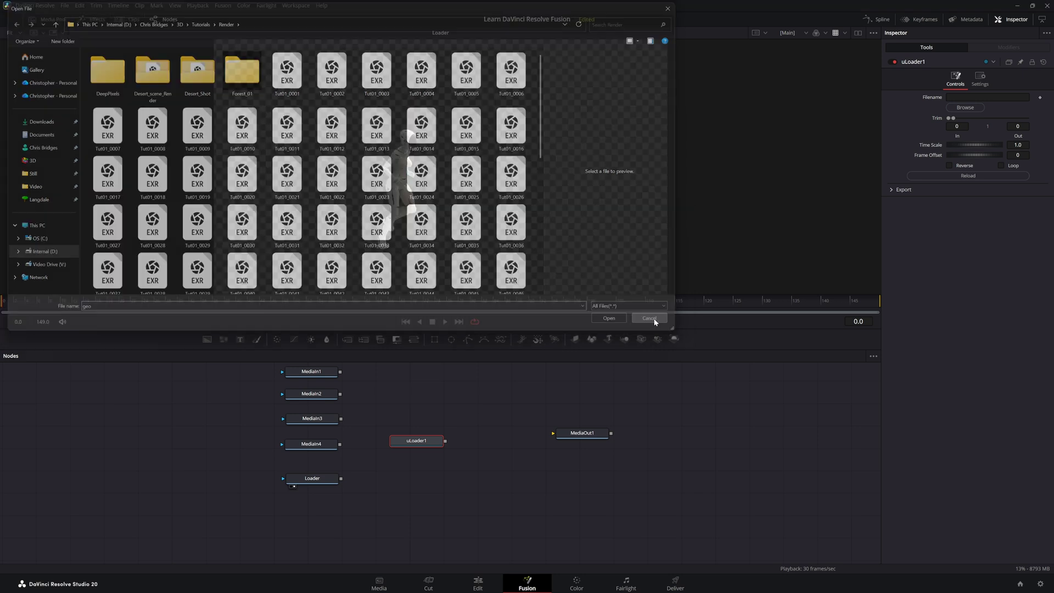
{"action": "left_click_drag", "start_coordinate": [415, 441], "coordinate": [357, 495]}
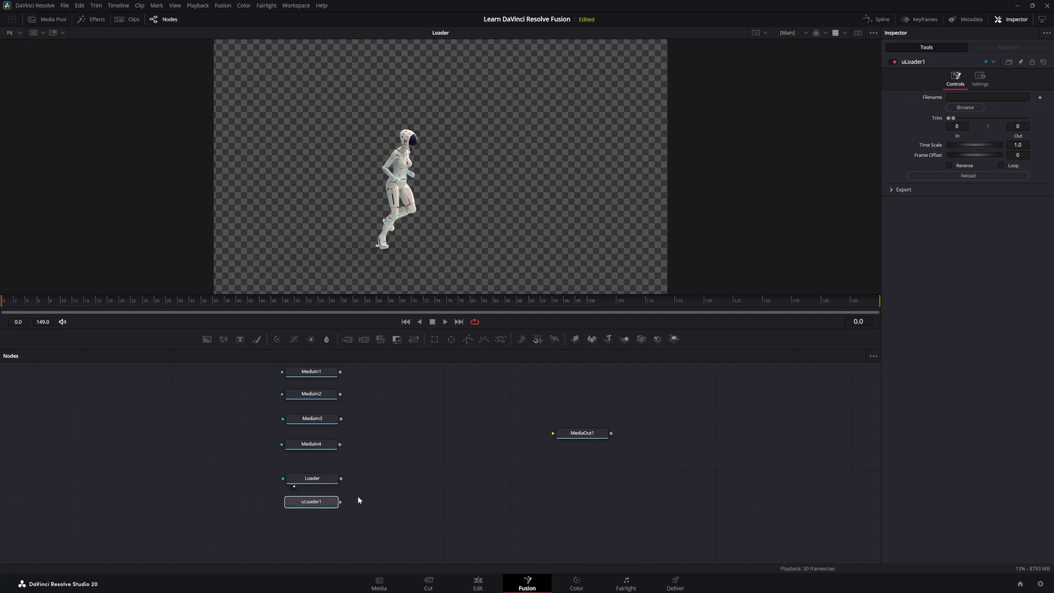
{"action": "left_click", "coordinate": [361, 511]}
{"action": "left_click_drag", "start_coordinate": [273, 519], "coordinate": [362, 497]}
{"action": "left_click", "coordinate": [444, 446]}
Add Alembic Mesh 3D from the 'al' search without a file, and move it under uLoader1
{"action": "key", "text": "shift+space"}
{"action": "type", "text": "uloa"}
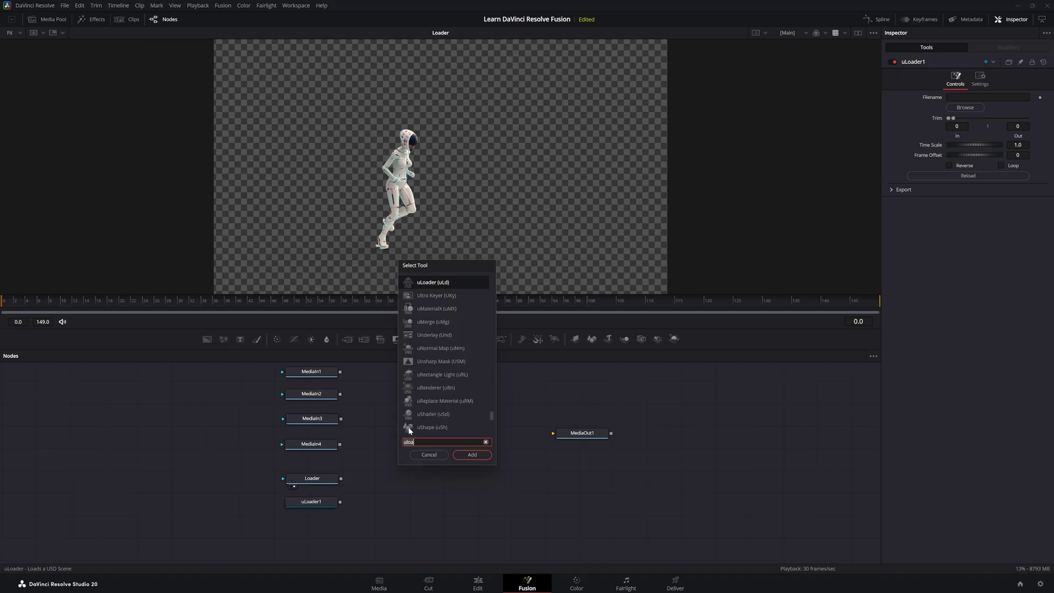
{"action": "key", "text": "BackSpace"}
{"action": "key", "text": "BackSpace"}
{"action": "key", "text": "BackSpace"}
{"action": "key", "text": "BackSpace"}
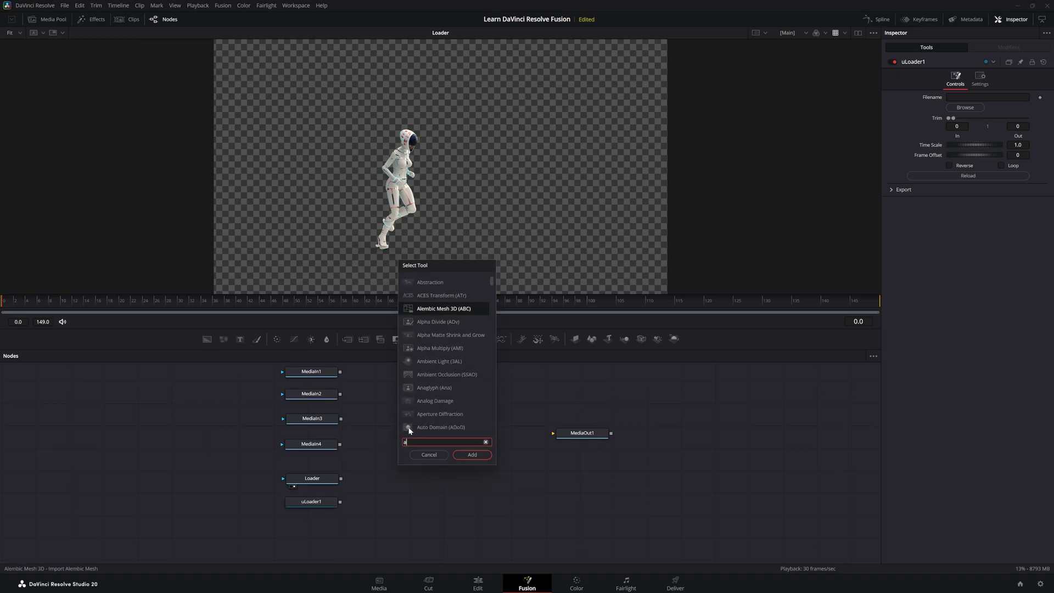
{"action": "type", "text": "al"}
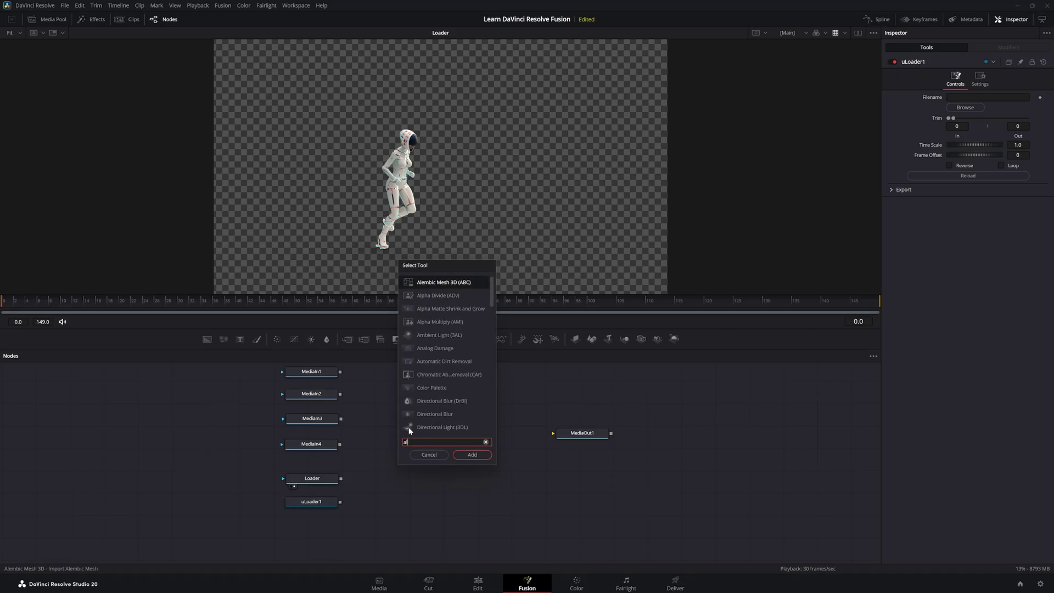
{"action": "left_click", "coordinate": [472, 454]}
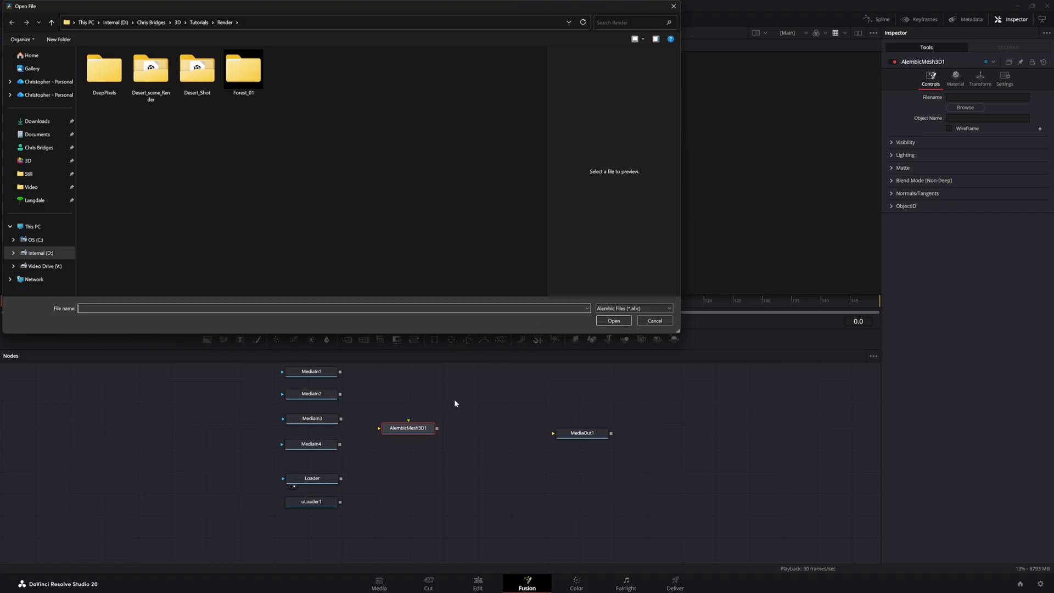
{"action": "left_click", "coordinate": [659, 322]}
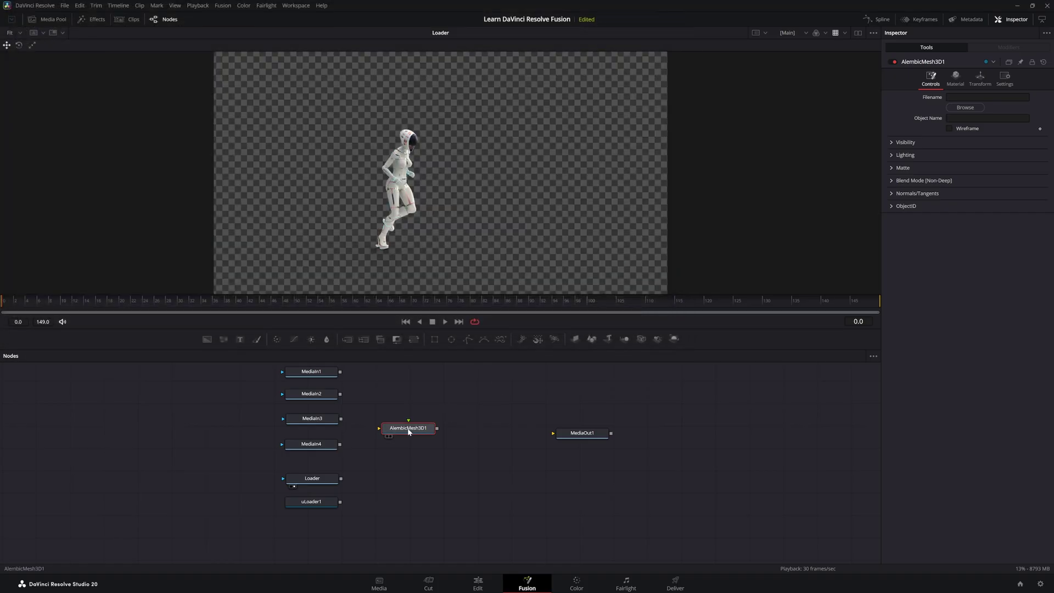
{"action": "left_click_drag", "start_coordinate": [409, 430], "coordinate": [311, 522]}
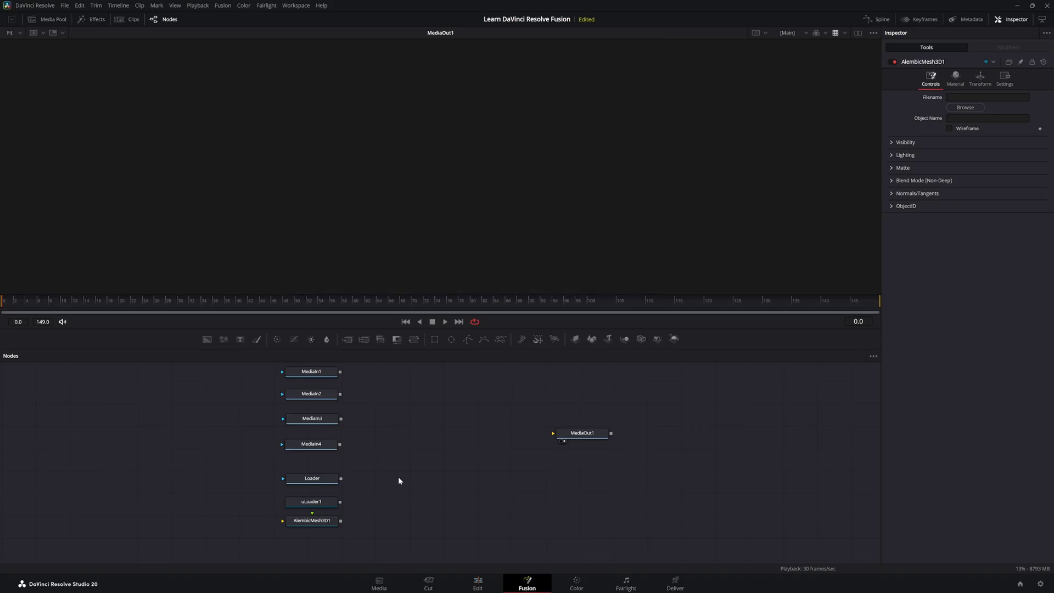
Add FBX Mesh 3D from the 'fbx' search with no file, and place it under AlembicMesh3D1
{"action": "left_click", "coordinate": [413, 482]}
{"action": "key", "text": "shift+space"}
{"action": "type", "text": "fb"}
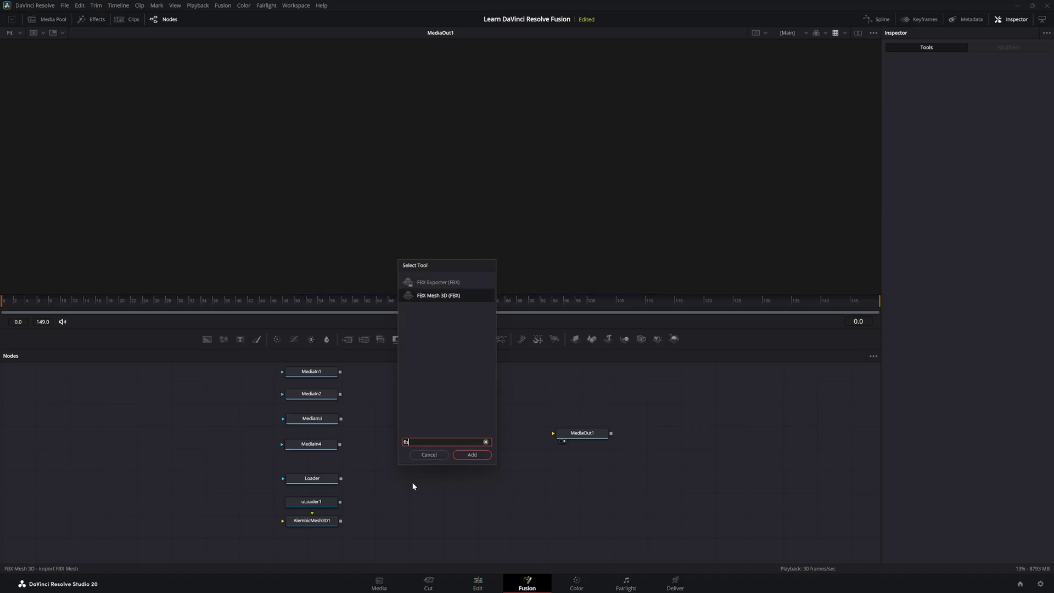
{"action": "type", "text": "x"}
{"action": "left_click", "coordinate": [472, 454]}
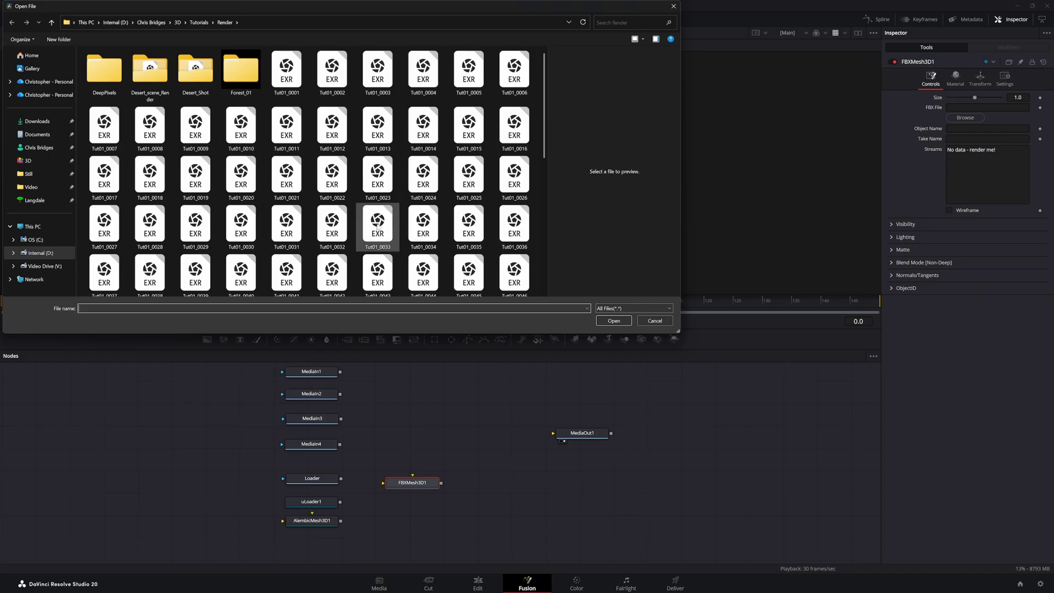
{"action": "left_click", "coordinate": [654, 321]}
{"action": "left_click_drag", "start_coordinate": [418, 483], "coordinate": [317, 542]}
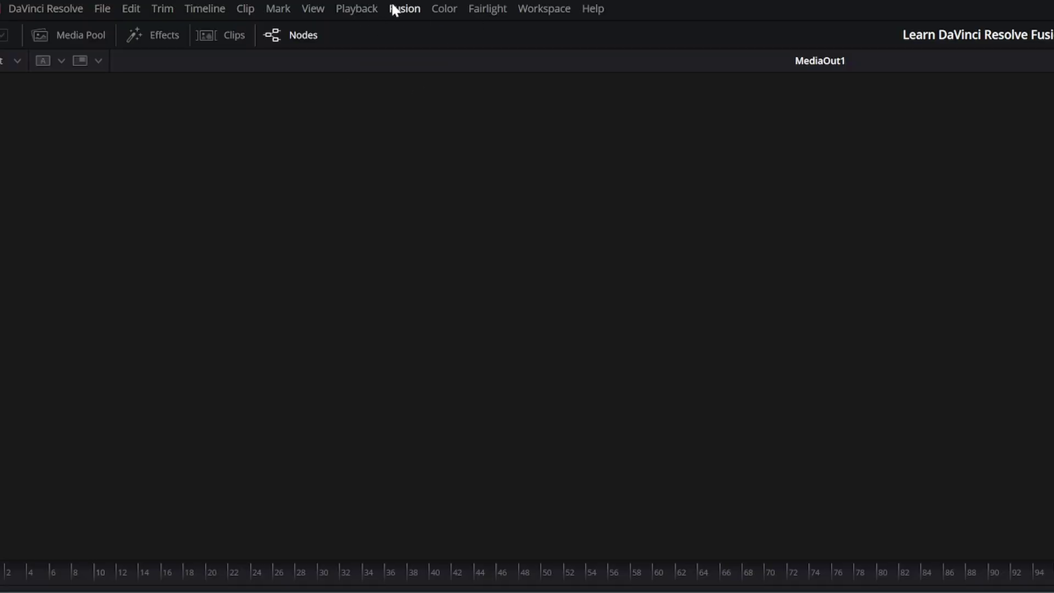
Review Fusion > Import formats (Alembic Scene, FBX Scene, PSD, Shapes, SVG, Tracks) without importing
{"action": "left_click", "coordinate": [222, 6]}
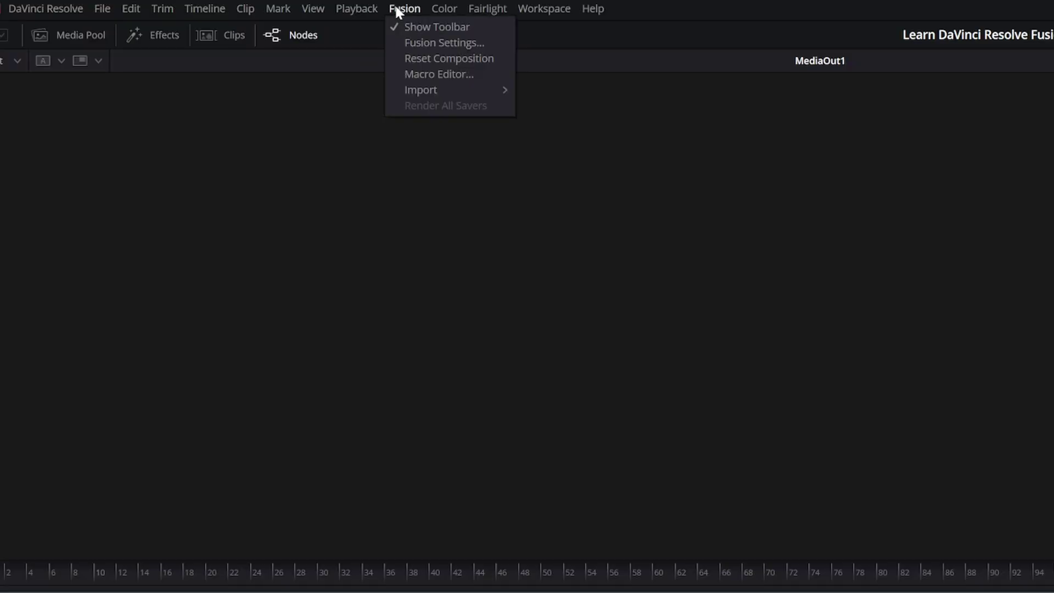
{"action": "mouse_move", "coordinate": [428, 90]}
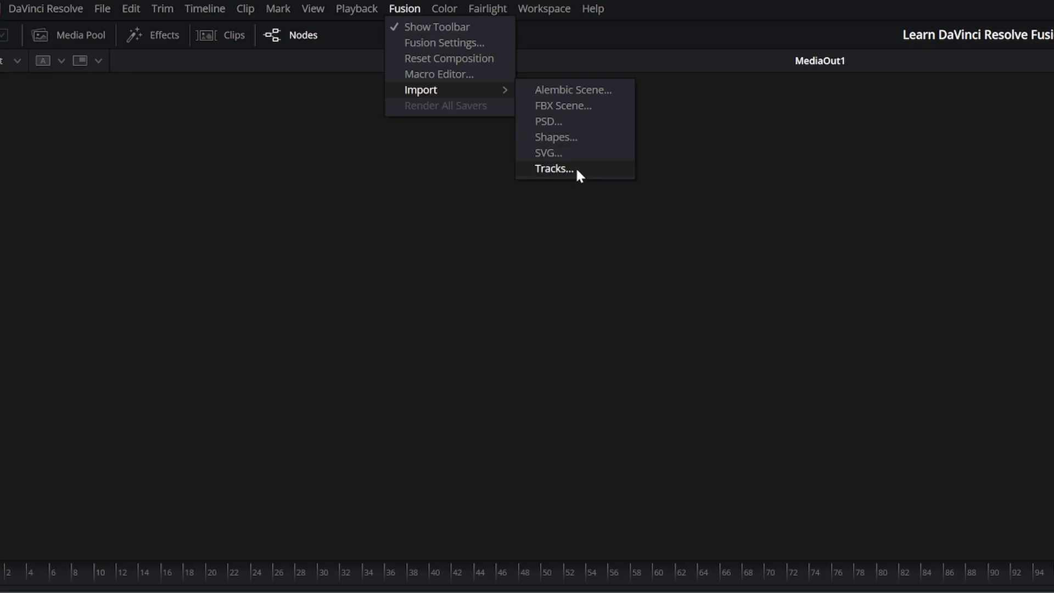
{"action": "left_click", "coordinate": [576, 169]}
{"action": "left_click_drag", "start_coordinate": [277, 293], "coordinate": [477, 590]}
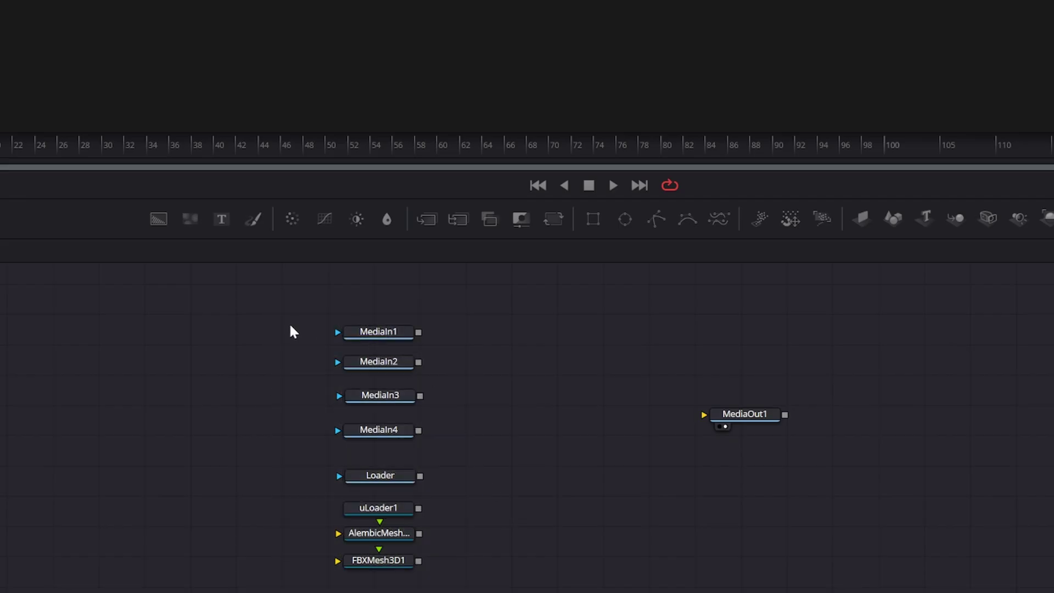
View MediaIn1 through MediaIn4 in turn, ending on the Label + Studio logo
{"action": "left_click_drag", "start_coordinate": [362, 333], "coordinate": [399, 38]}
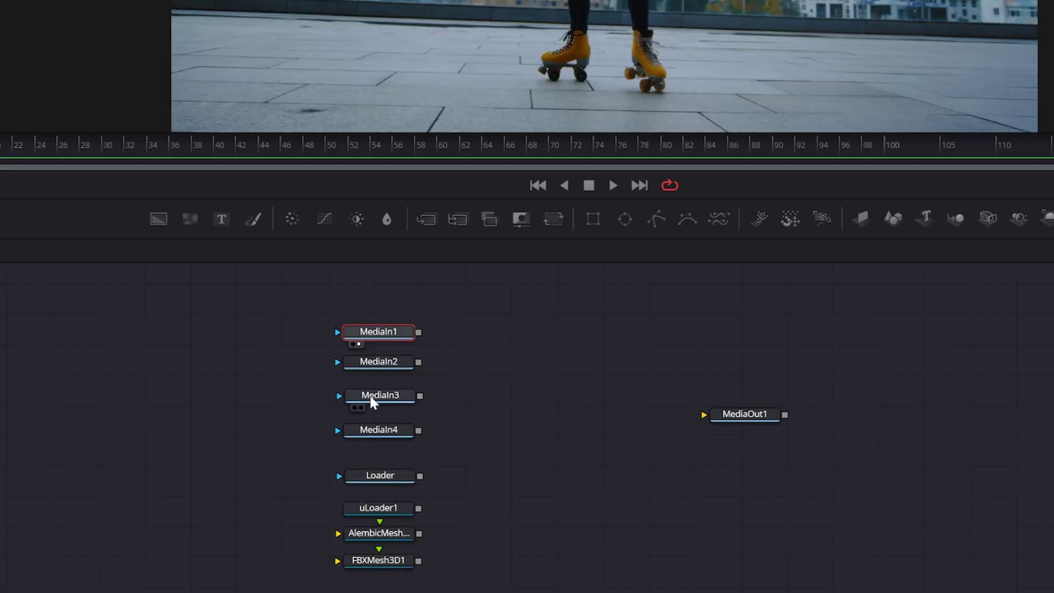
{"action": "key", "text": "1"}
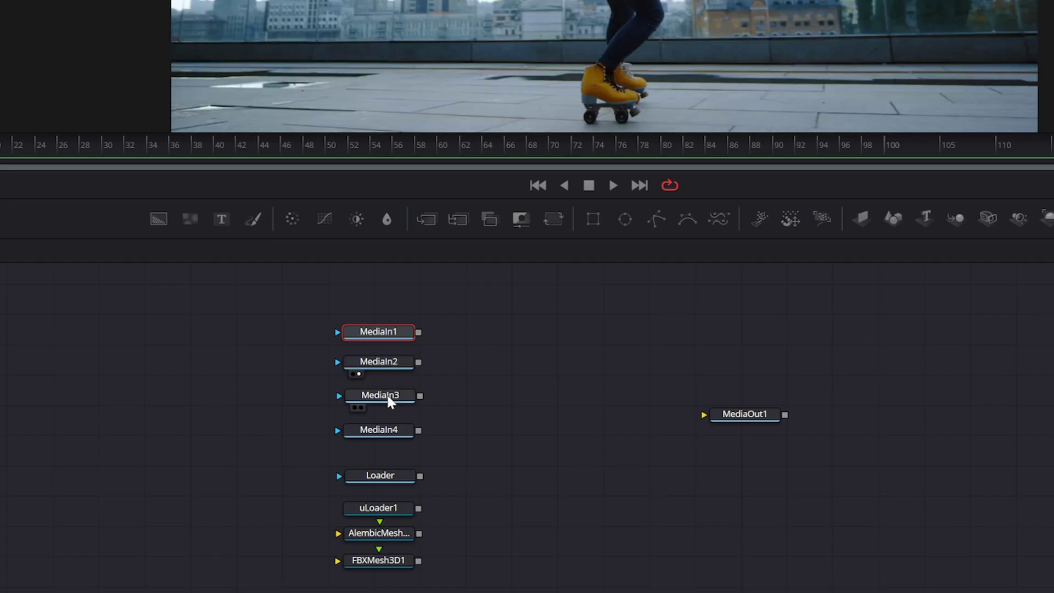
{"action": "key", "text": "1"}
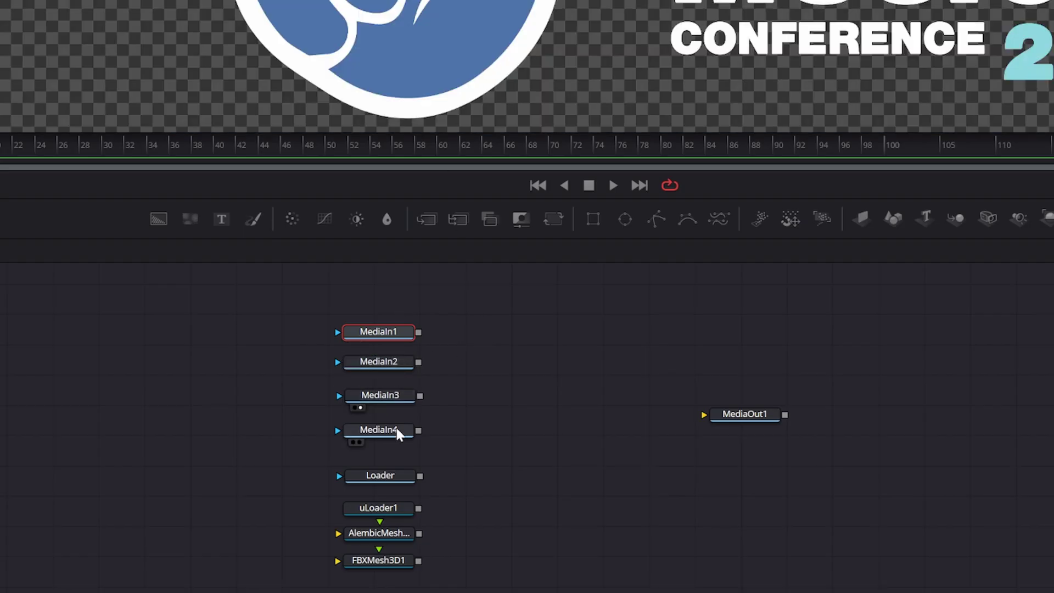
{"action": "key", "text": "1"}
Select Loader, uLoader1, AlembicMesh3D1 and FBXMesh3D1 one by one to inspect them
{"action": "left_click", "coordinate": [409, 475]}
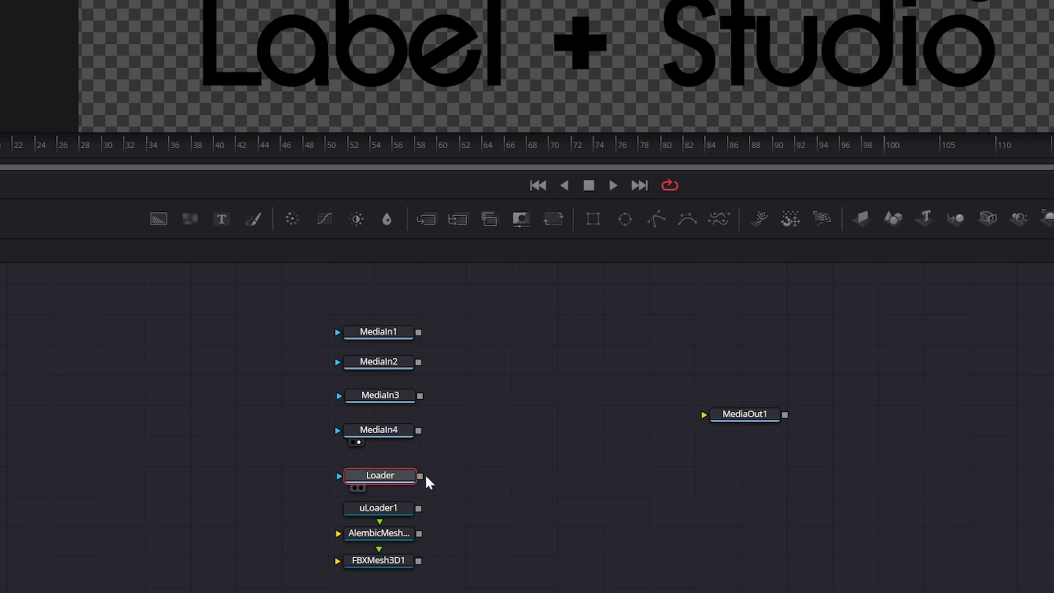
{"action": "left_click", "coordinate": [378, 508]}
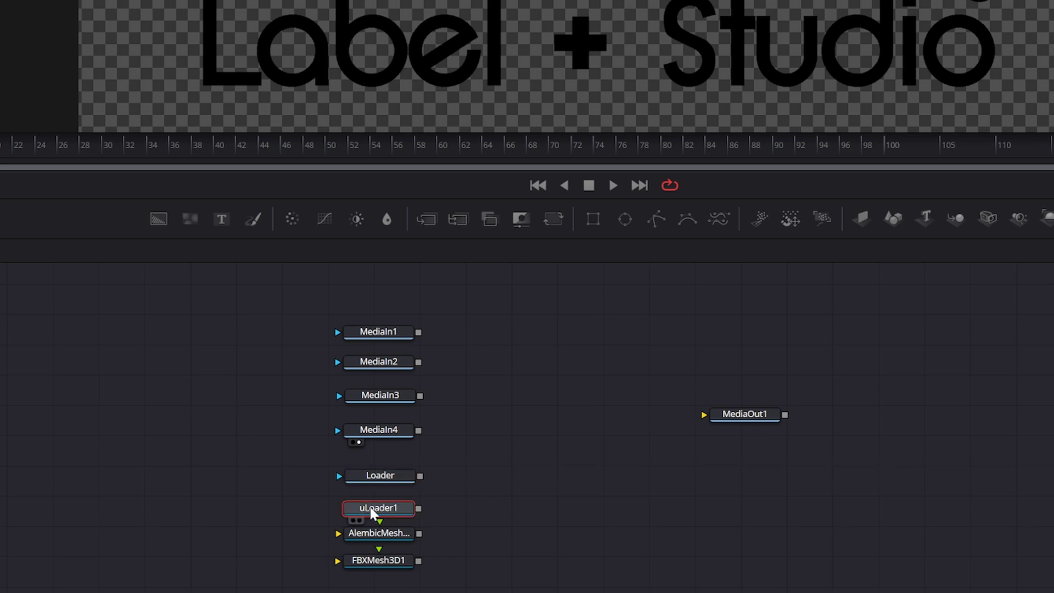
{"action": "left_click", "coordinate": [363, 538]}
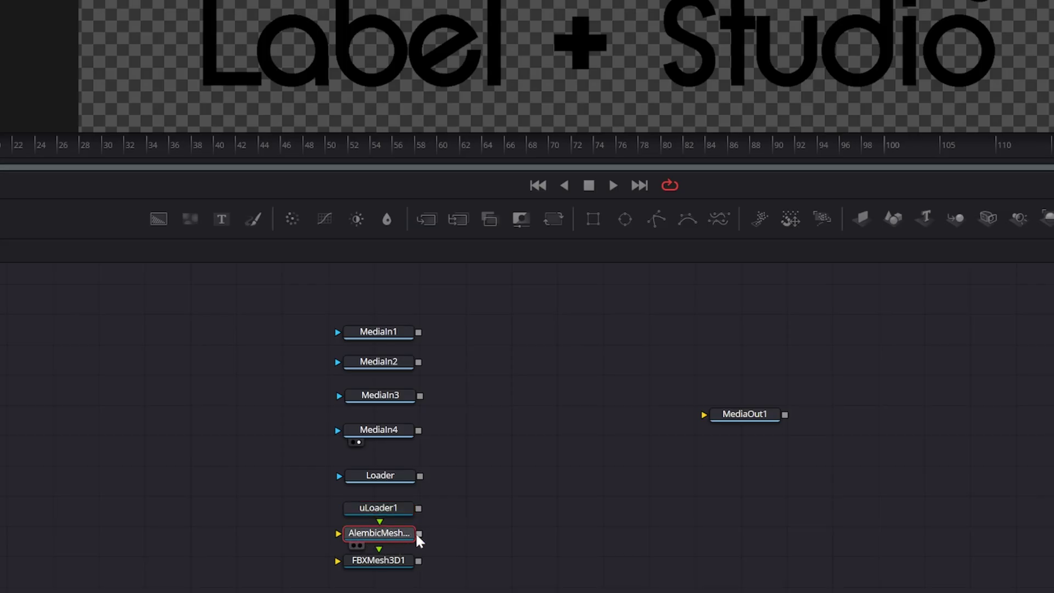
{"action": "left_click", "coordinate": [403, 564]}
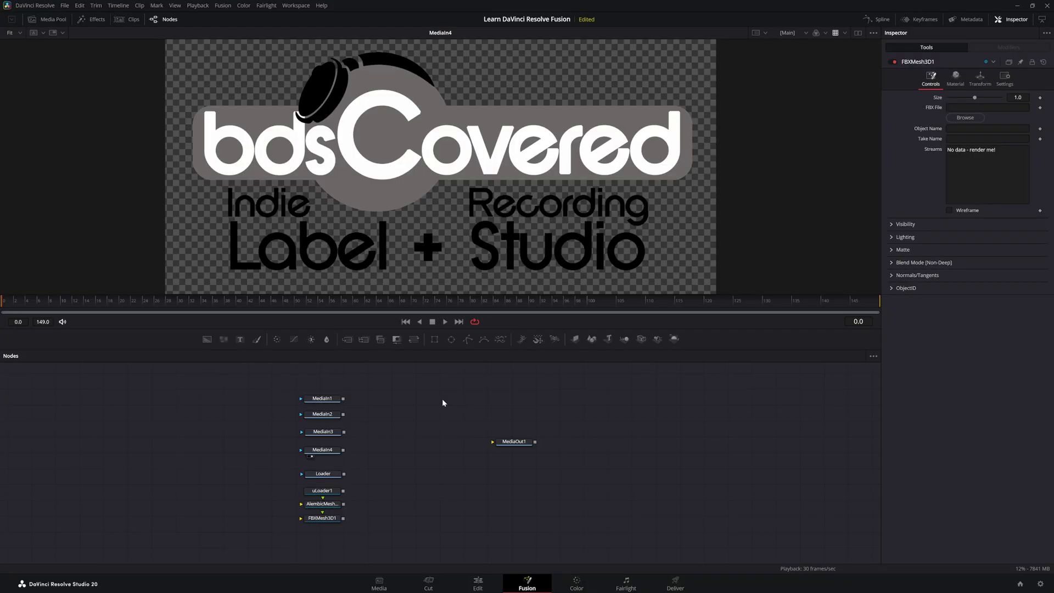
Move MediaOut1 up and to the right, checking the Edit page before returning to Fusion
{"action": "left_click_drag", "start_coordinate": [607, 331], "coordinate": [819, 470]}
{"action": "left_click_drag", "start_coordinate": [553, 470], "coordinate": [572, 468]}
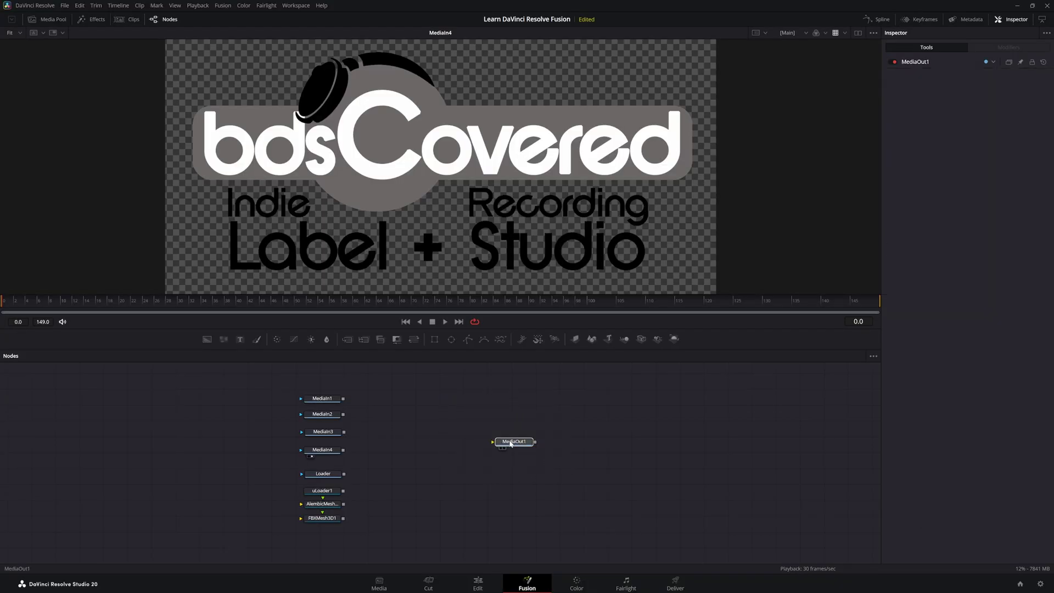
{"action": "left_click_drag", "start_coordinate": [511, 444], "coordinate": [522, 404]}
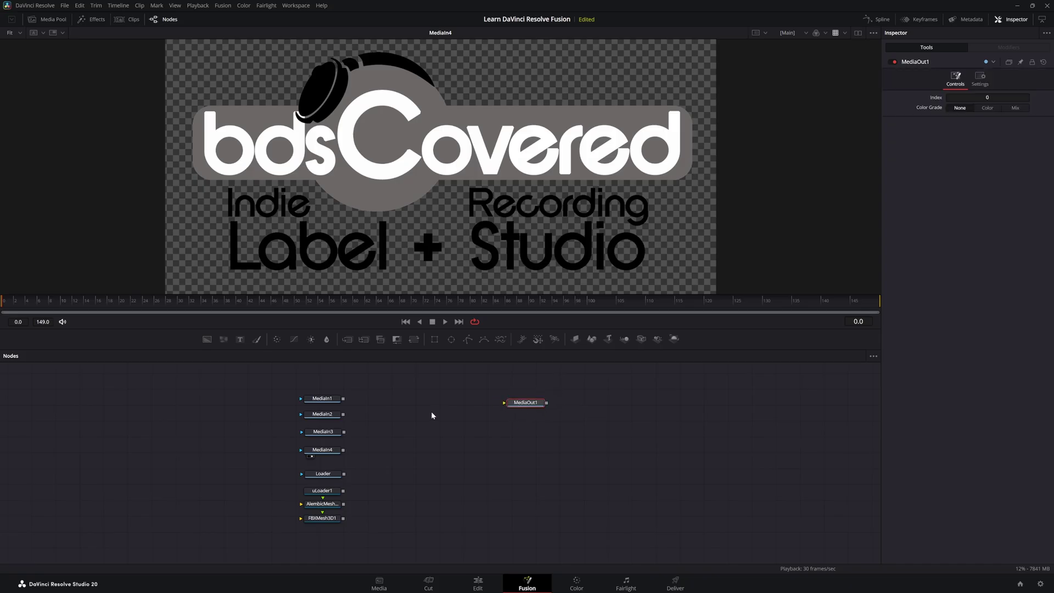
{"action": "left_click", "coordinate": [478, 582]}
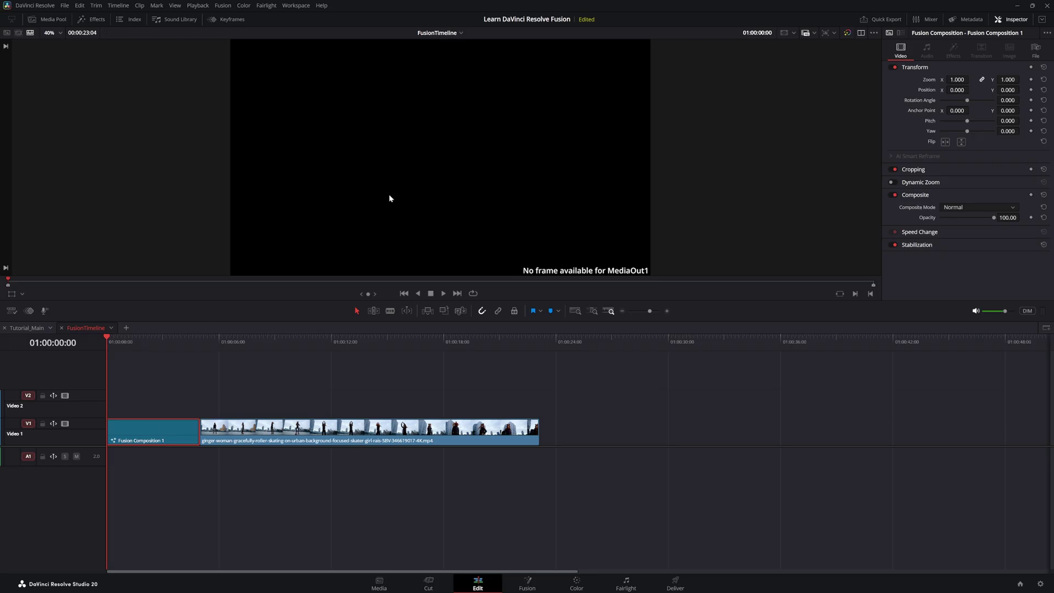
{"action": "left_click", "coordinate": [527, 582]}
Connect MediaIn1's output to MediaOut1 and confirm the result on the Edit page
{"action": "left_click_drag", "start_coordinate": [482, 385], "coordinate": [592, 429]}
{"action": "left_click", "coordinate": [367, 403]}
{"action": "left_click_drag", "start_coordinate": [342, 399], "coordinate": [504, 402]}
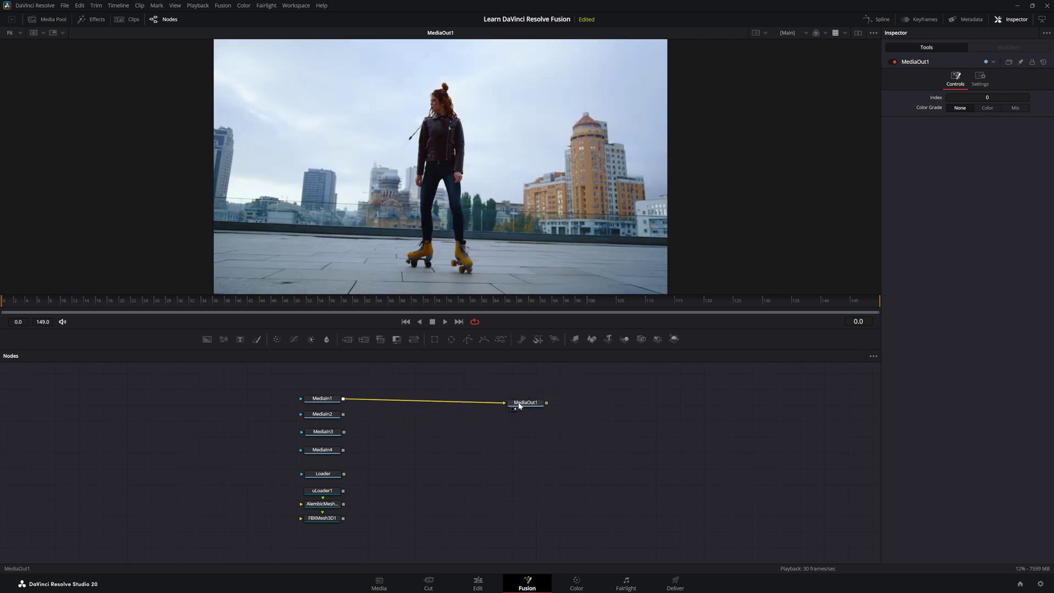
{"action": "left_click", "coordinate": [478, 583]}
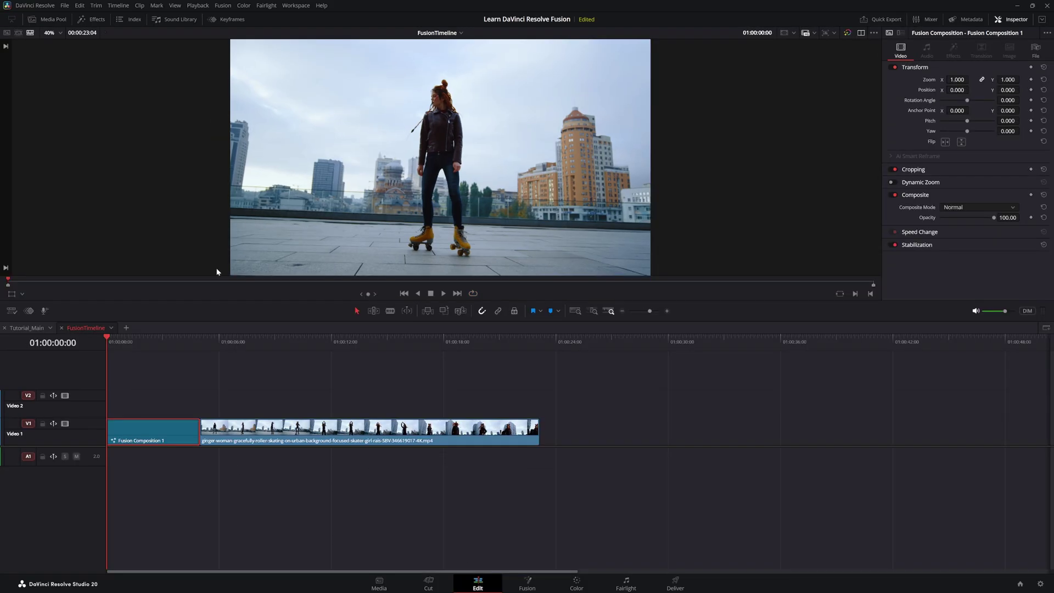
{"action": "left_click", "coordinate": [528, 582]}
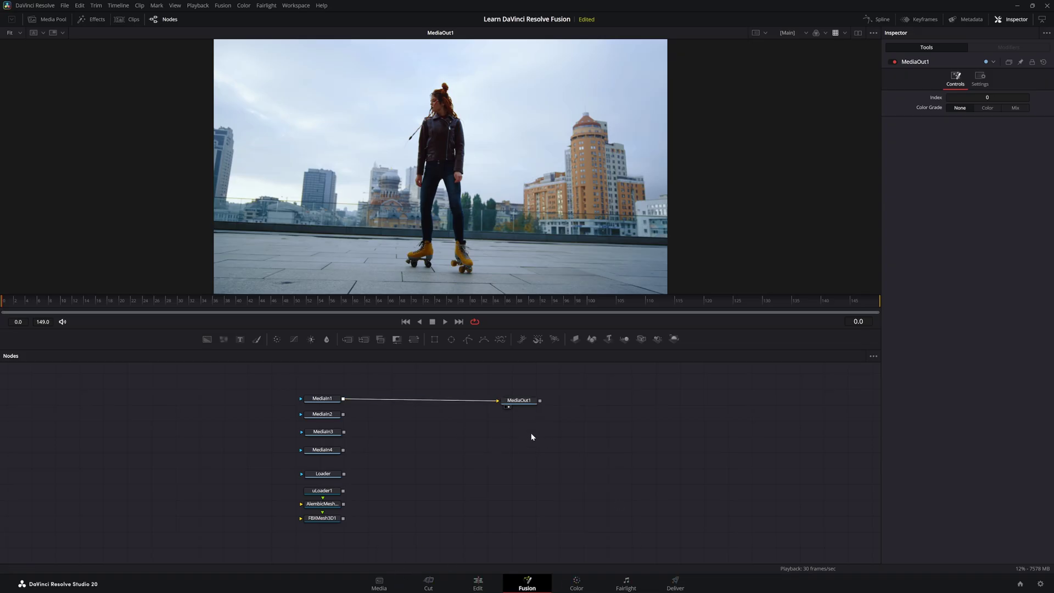
Add a Saver node from the 'save' search and select Saver1
{"action": "key", "text": "shift+space"}
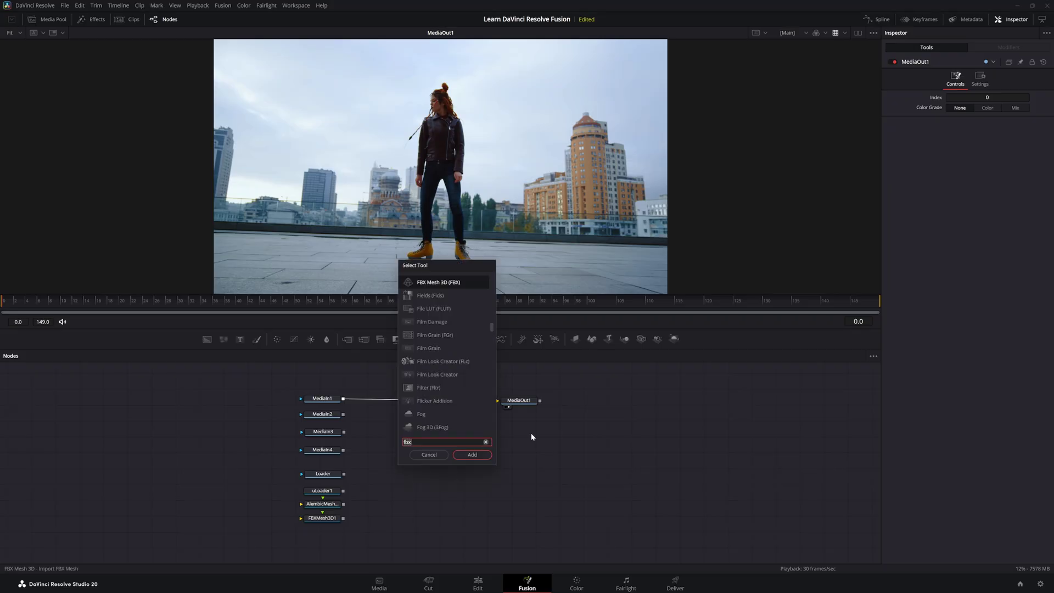
{"action": "type", "text": "save"}
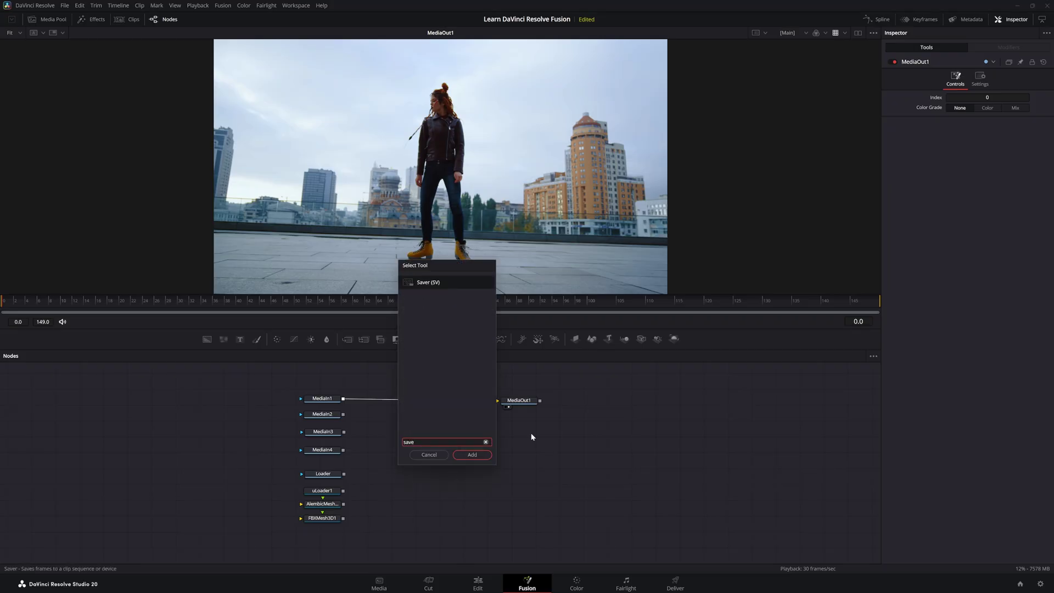
{"action": "key", "text": "Return"}
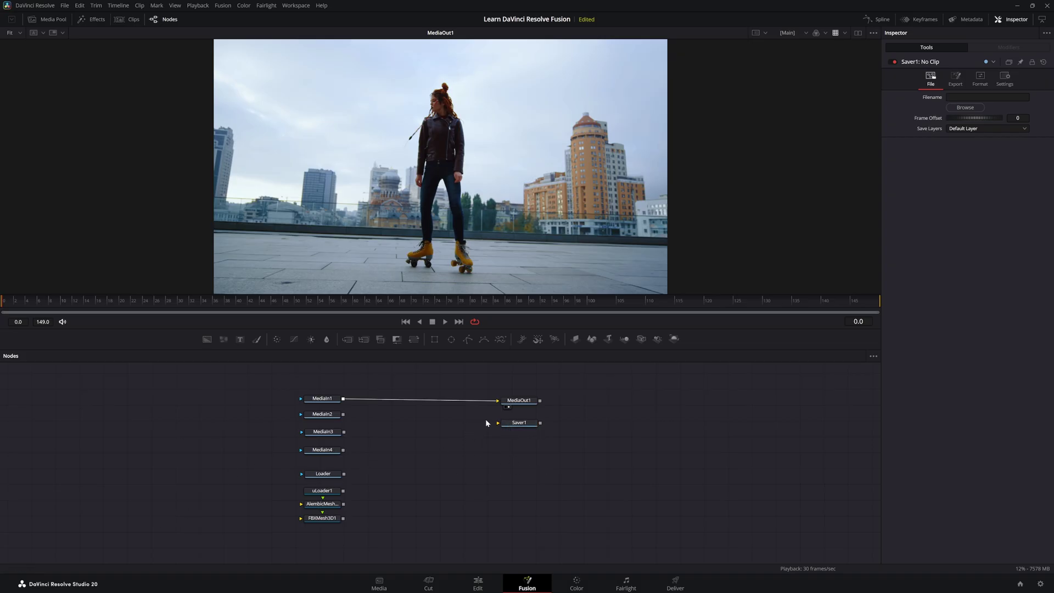
{"action": "left_click", "coordinate": [526, 424]}
{"action": "left_click_drag", "start_coordinate": [476, 457], "coordinate": [530, 447]}
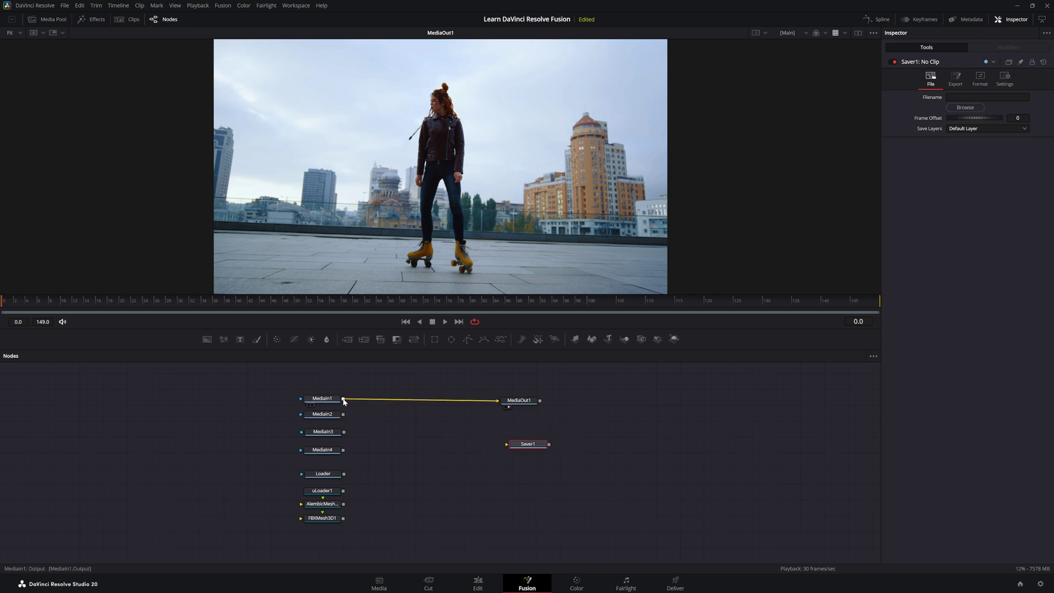
Feed MediaOut1 into Saver1, run Render All Savers, and nudge Saver1 under MediaOut1
{"action": "left_click_drag", "start_coordinate": [343, 400], "coordinate": [506, 444]}
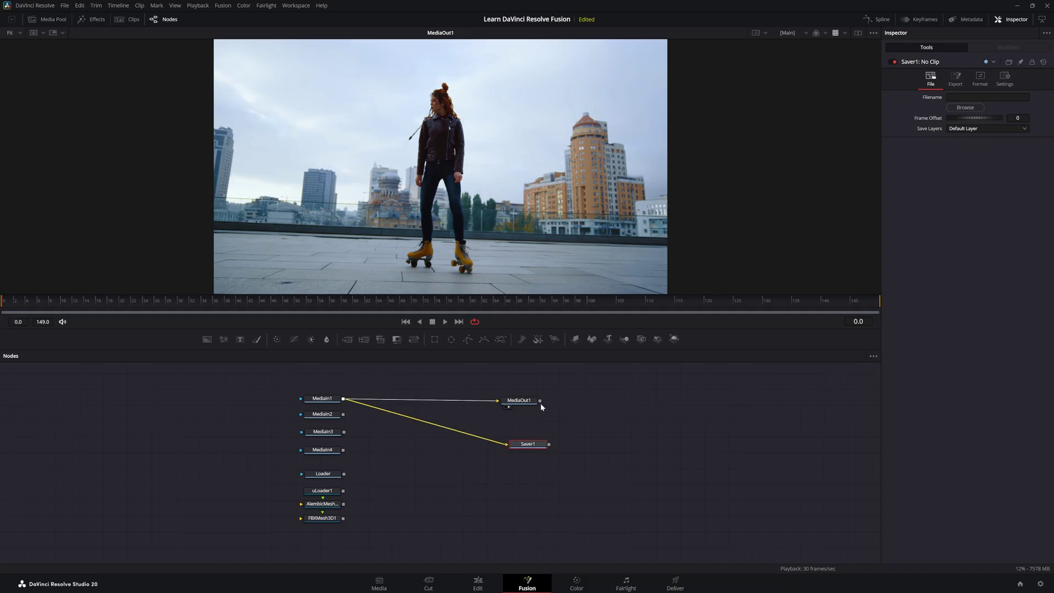
{"action": "left_click_drag", "start_coordinate": [519, 407], "coordinate": [522, 443]}
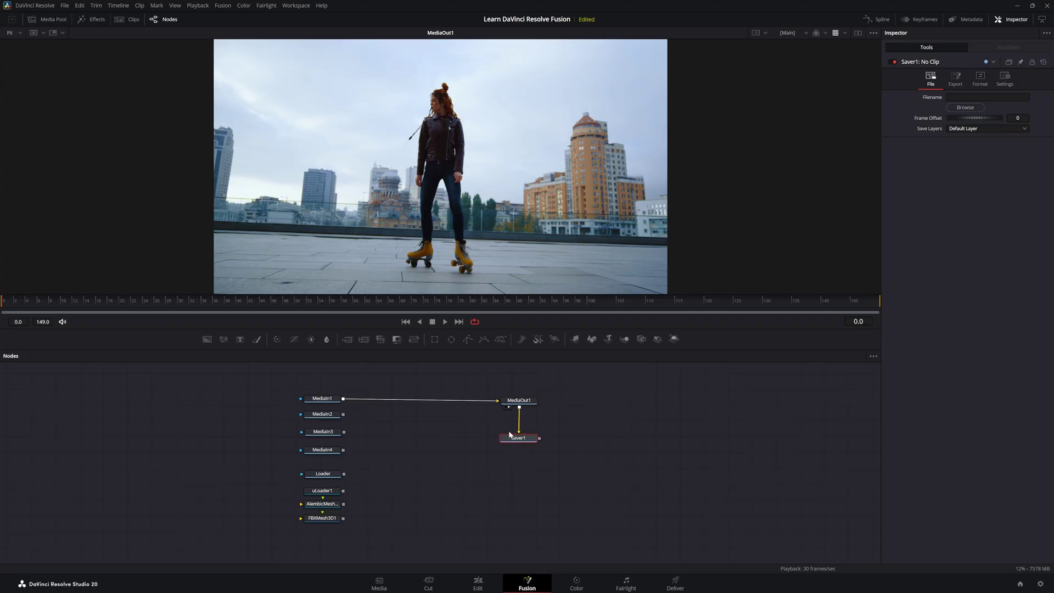
{"action": "left_click", "coordinate": [224, 6]}
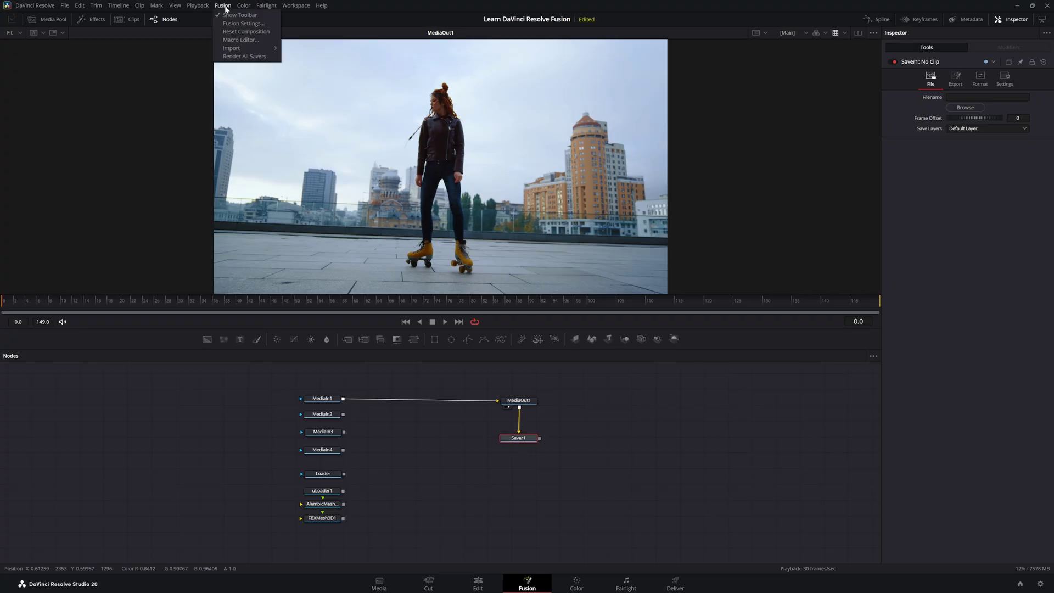
{"action": "left_click", "coordinate": [263, 58]}
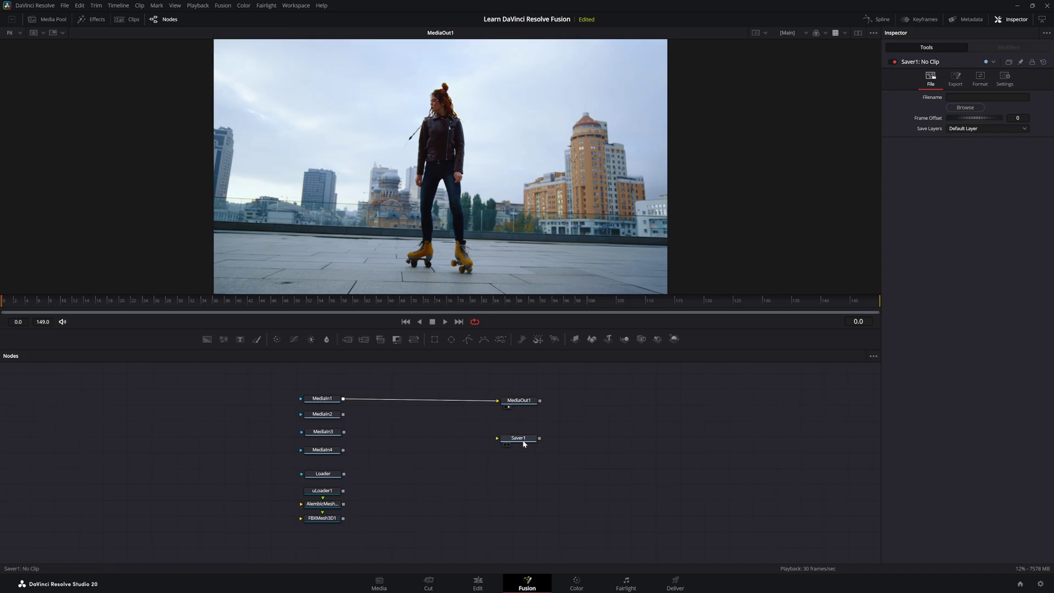
{"action": "left_click_drag", "start_coordinate": [522, 441], "coordinate": [521, 426]}
Add a uExport node from the 'uex' search and line it up under Saver1
{"action": "key", "text": "shift+space"}
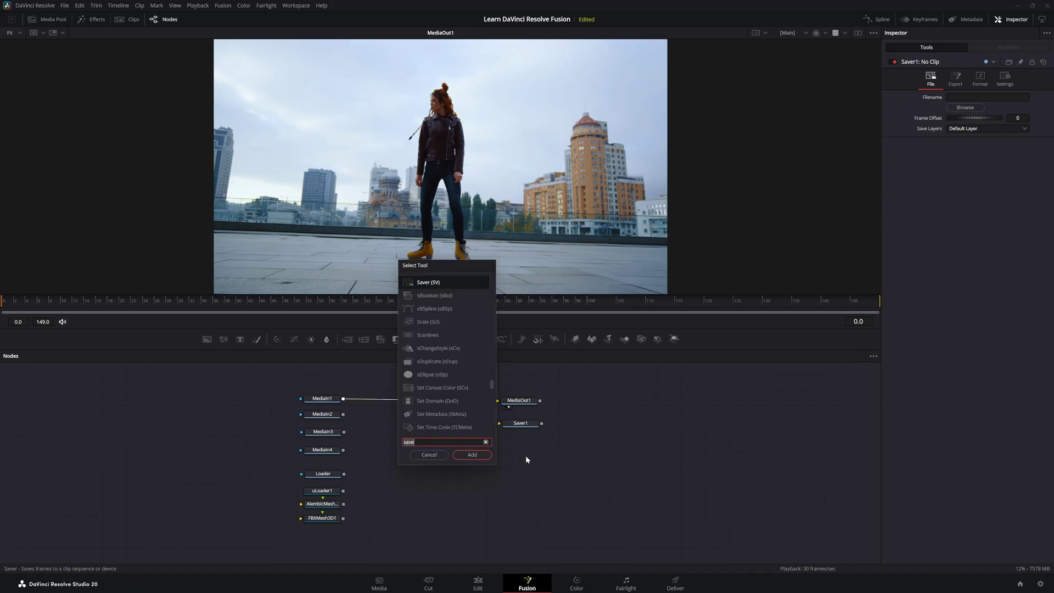
{"action": "type", "text": "uexp"}
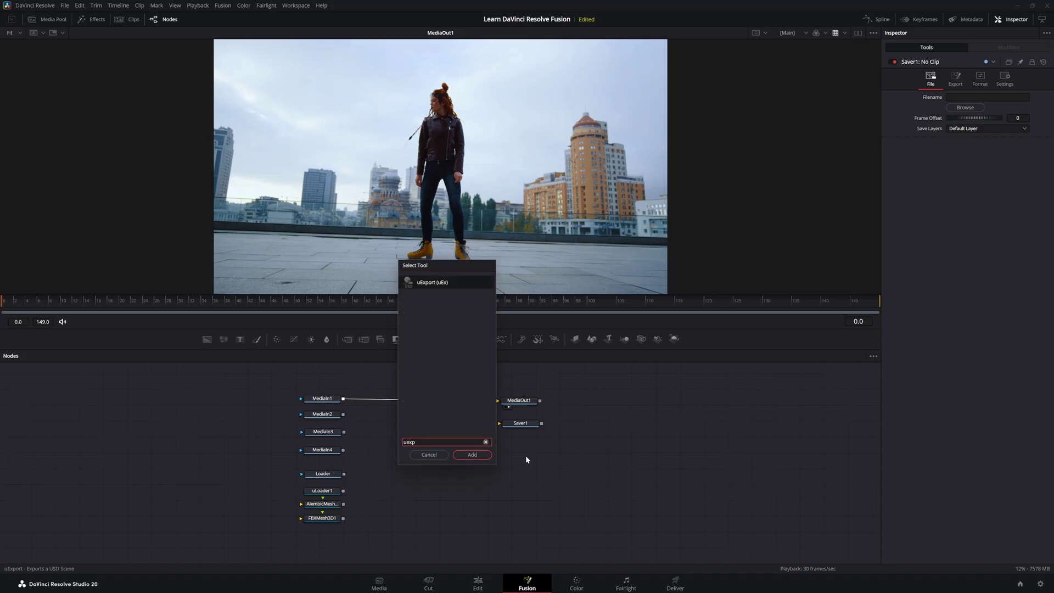
{"action": "key", "text": "Return"}
{"action": "left_click_drag", "start_coordinate": [527, 459], "coordinate": [521, 449]}
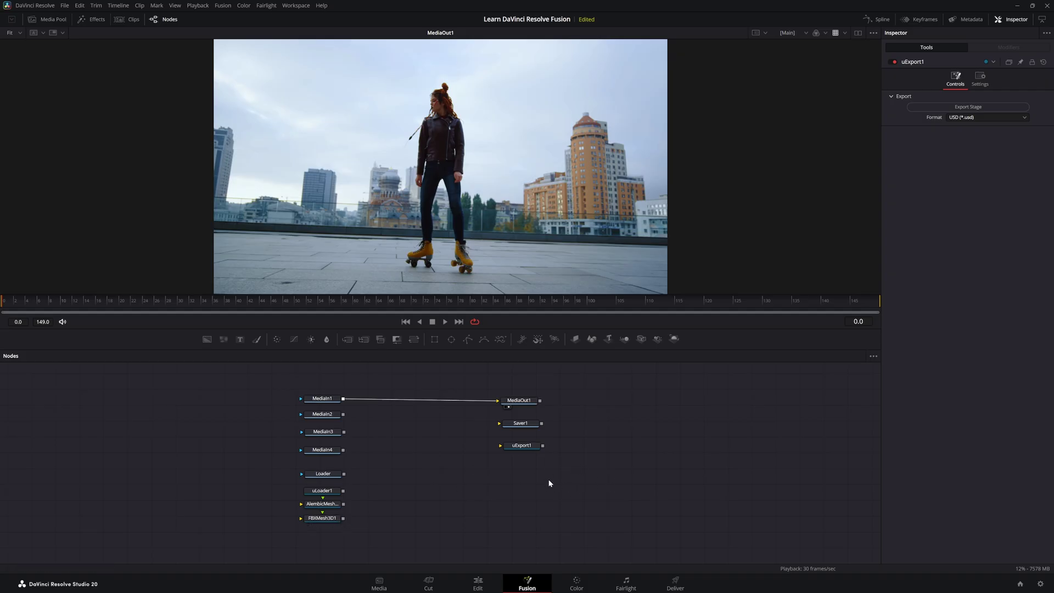
Add an FBX Exporter node without saving a file and line it up under uExport1
{"action": "key", "text": "shift+space"}
{"action": "type", "text": "fbx"}
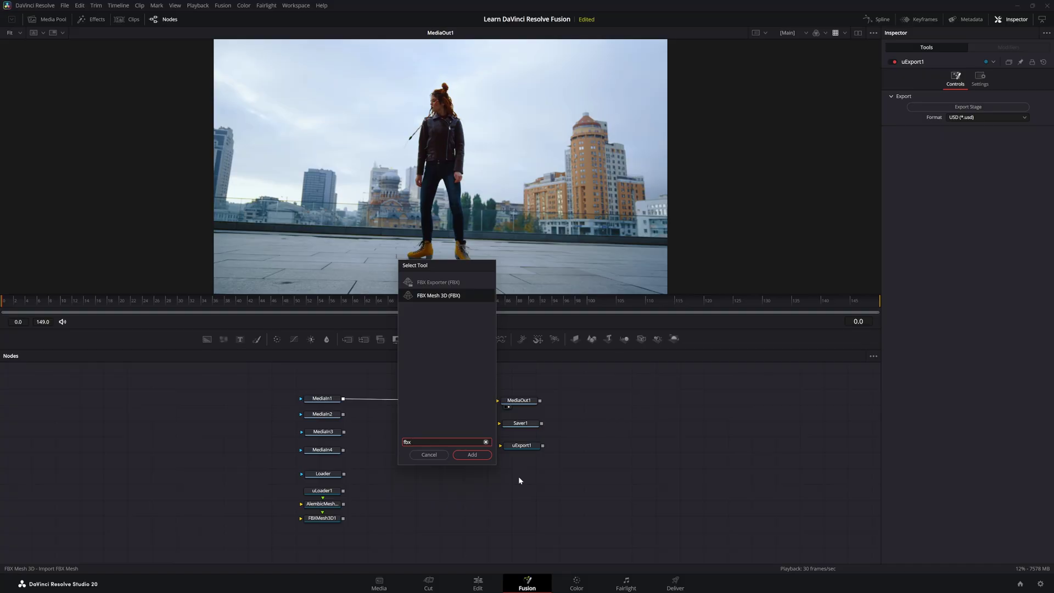
{"action": "key", "text": "Up"}
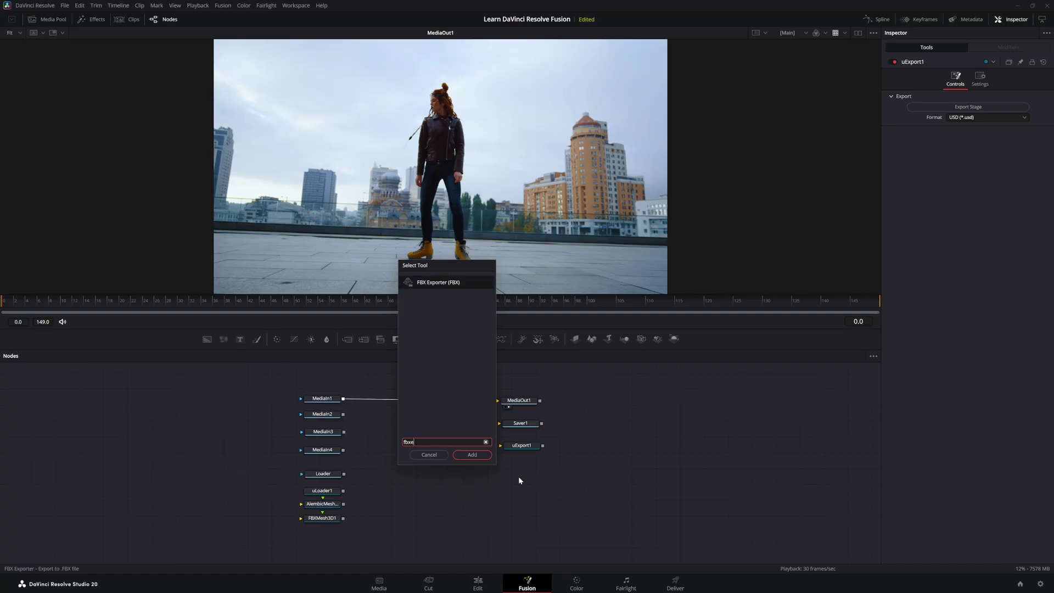
{"action": "key", "text": "Return"}
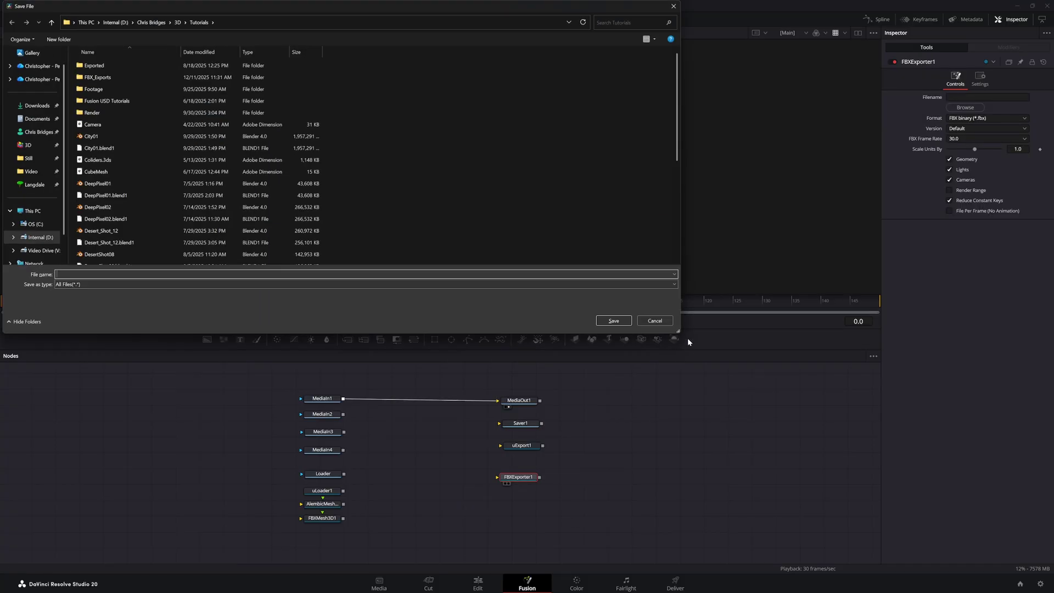
{"action": "left_click", "coordinate": [655, 321]}
{"action": "left_click_drag", "start_coordinate": [529, 480], "coordinate": [525, 464]}
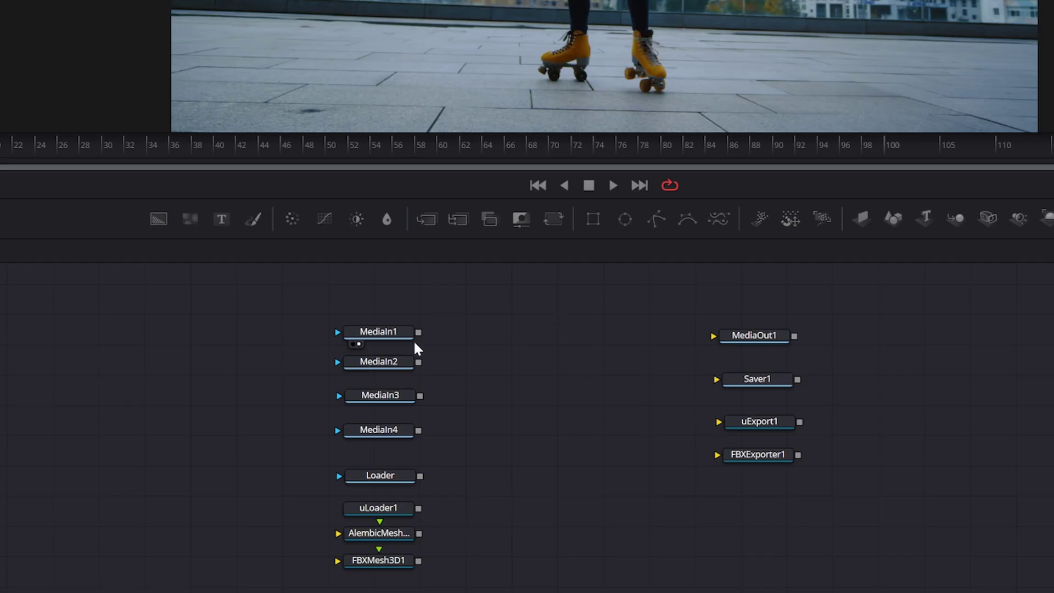
Preview MediaIn1 through MediaIn4, ending on MediaIn4's Label + Studio graphic
{"action": "left_click", "coordinate": [384, 336]}
{"action": "left_click", "coordinate": [285, 301]}
{"action": "left_click", "coordinate": [371, 333]}
{"action": "left_click", "coordinate": [372, 362]}
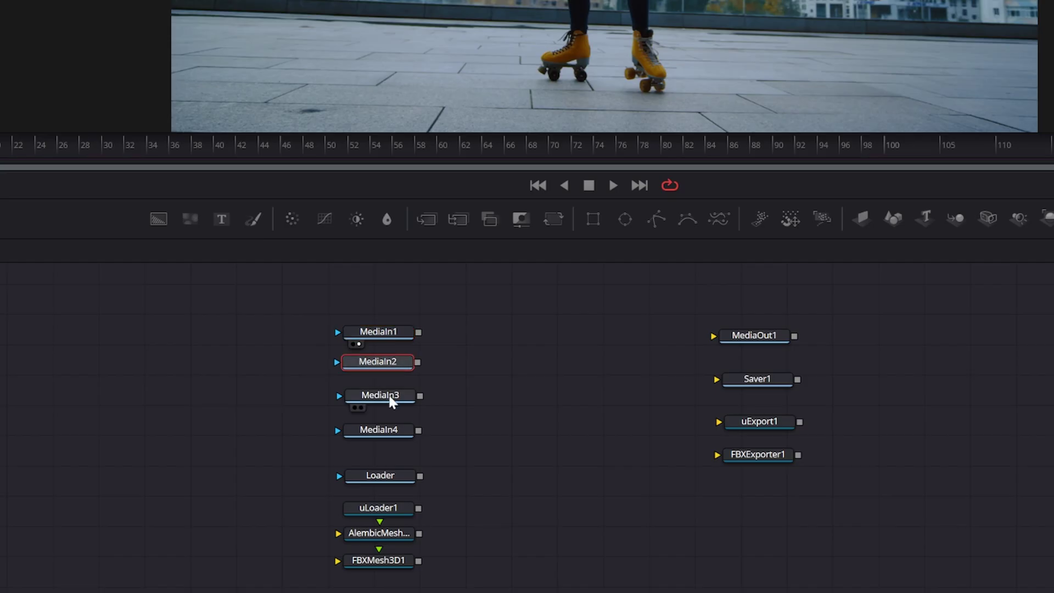
{"action": "left_click", "coordinate": [360, 407]}
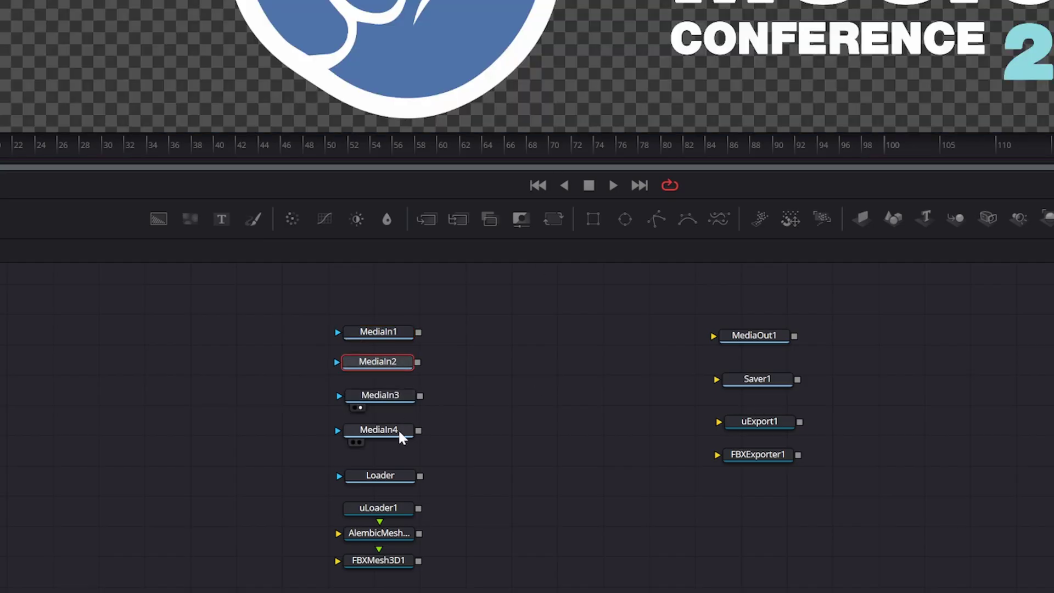
{"action": "left_click", "coordinate": [359, 441]}
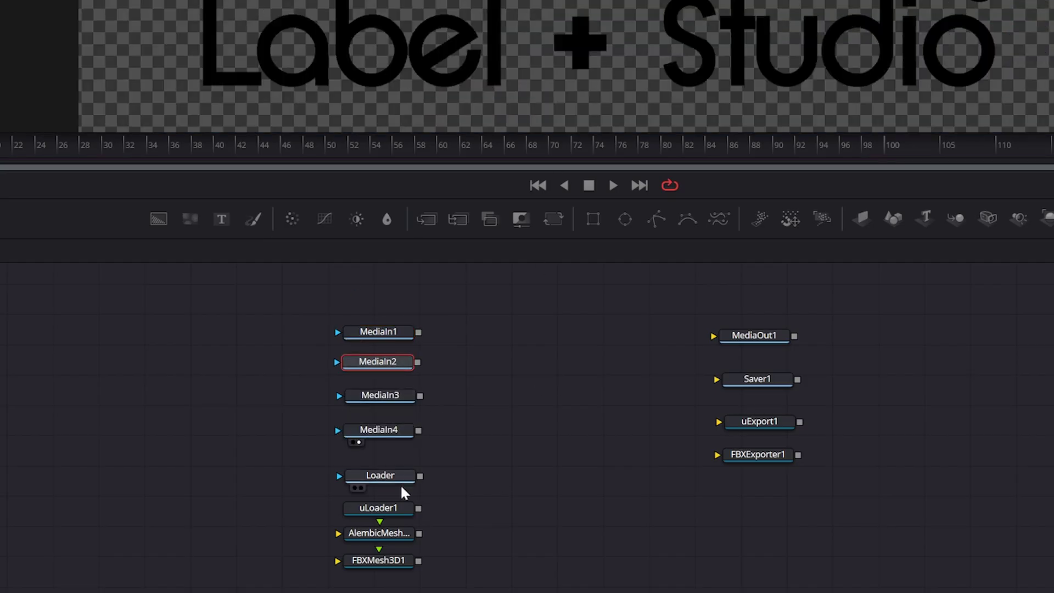
Preview Loader's figure and uLoader1, then select AlembicMesh3D1 and FBXMesh3D1
{"action": "left_click", "coordinate": [413, 475]}
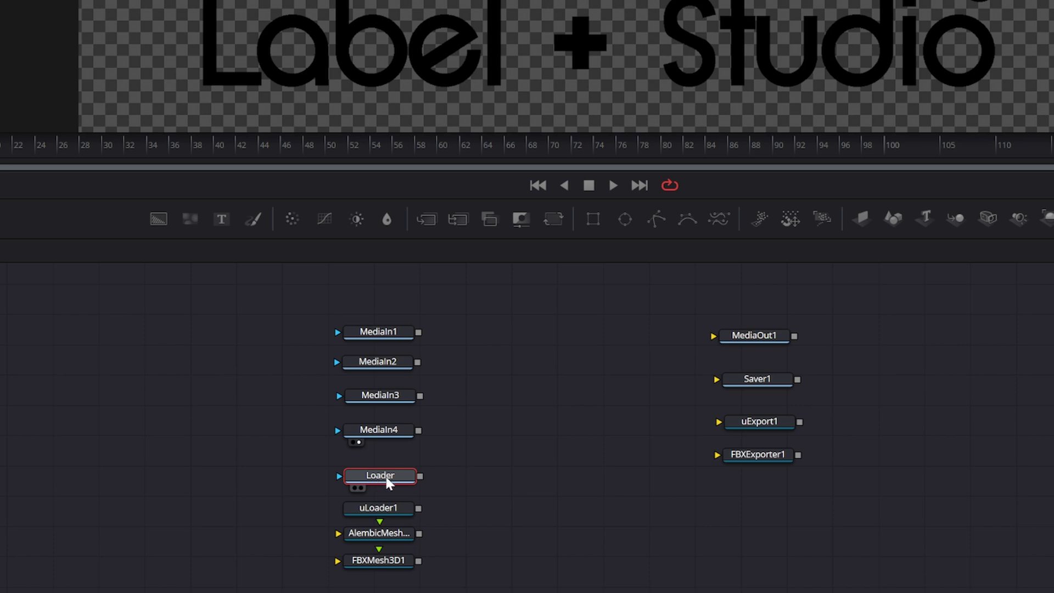
{"action": "key", "text": "2"}
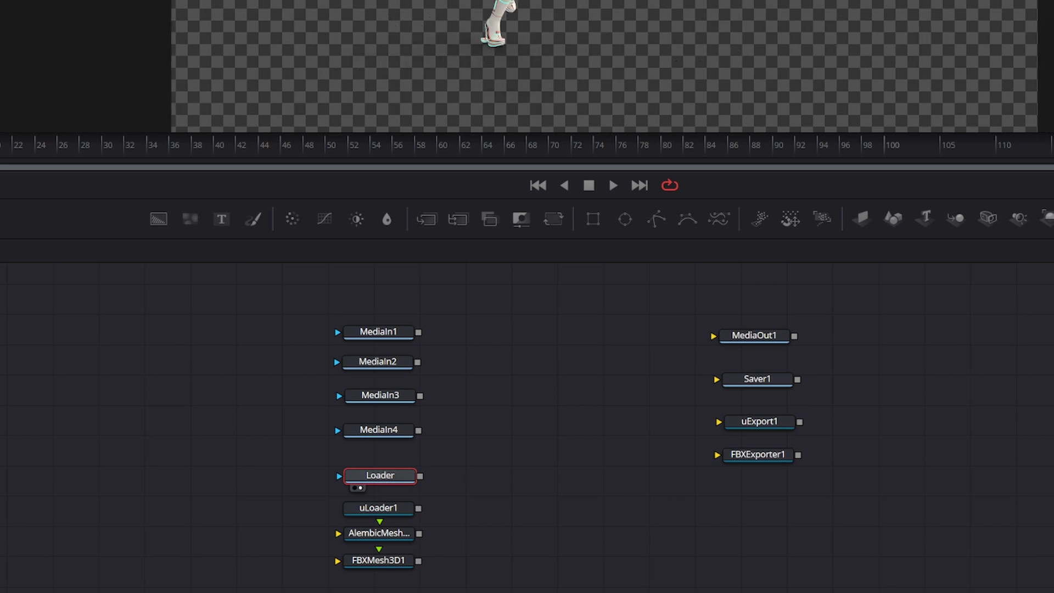
{"action": "left_click", "coordinate": [384, 509]}
{"action": "key", "text": "1"}
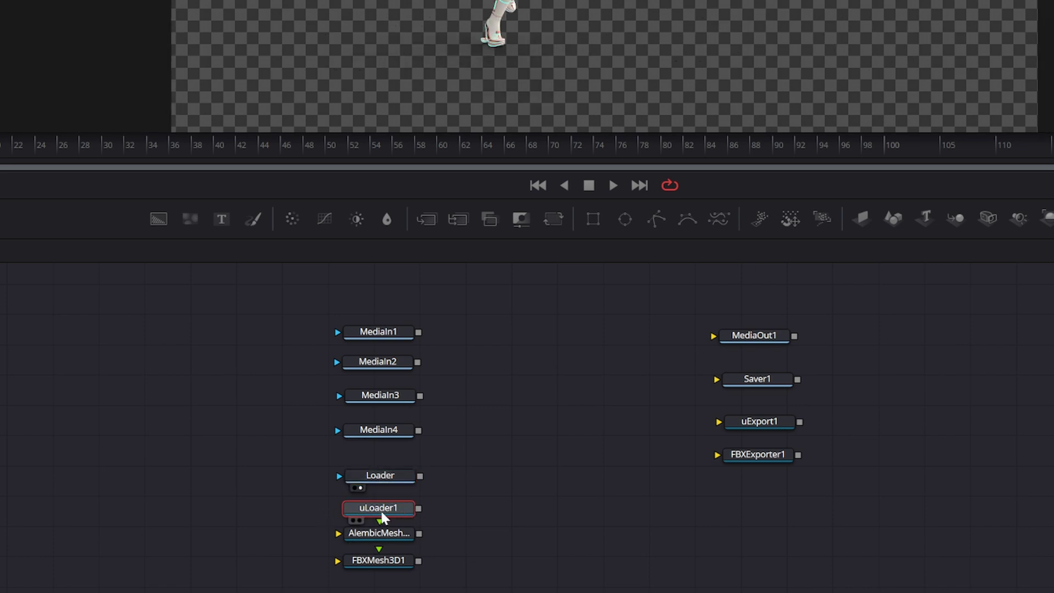
{"action": "key", "text": "1"}
{"action": "left_click", "coordinate": [383, 535]}
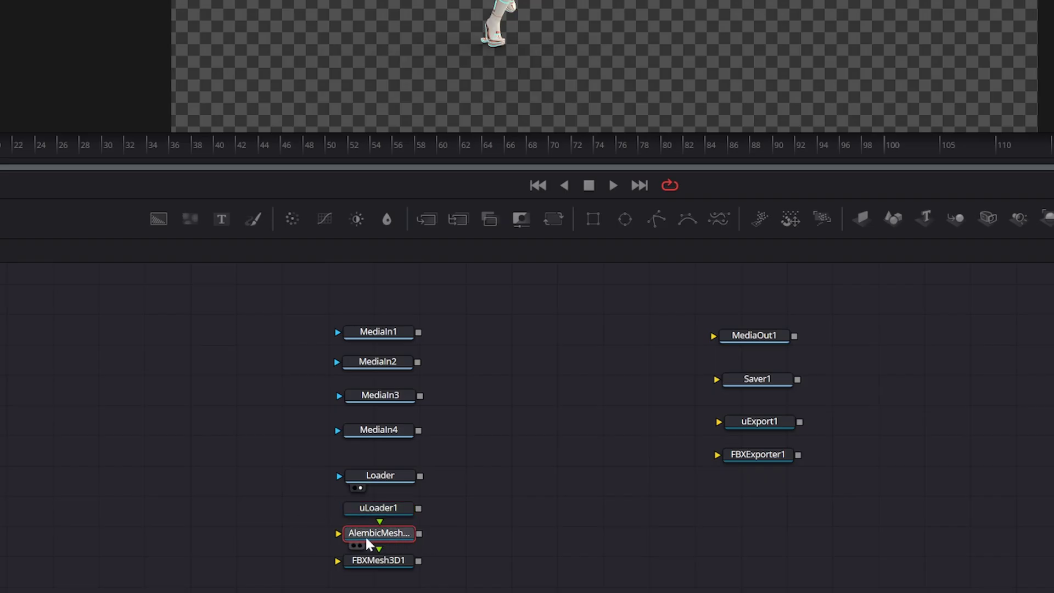
{"action": "left_click", "coordinate": [386, 565]}
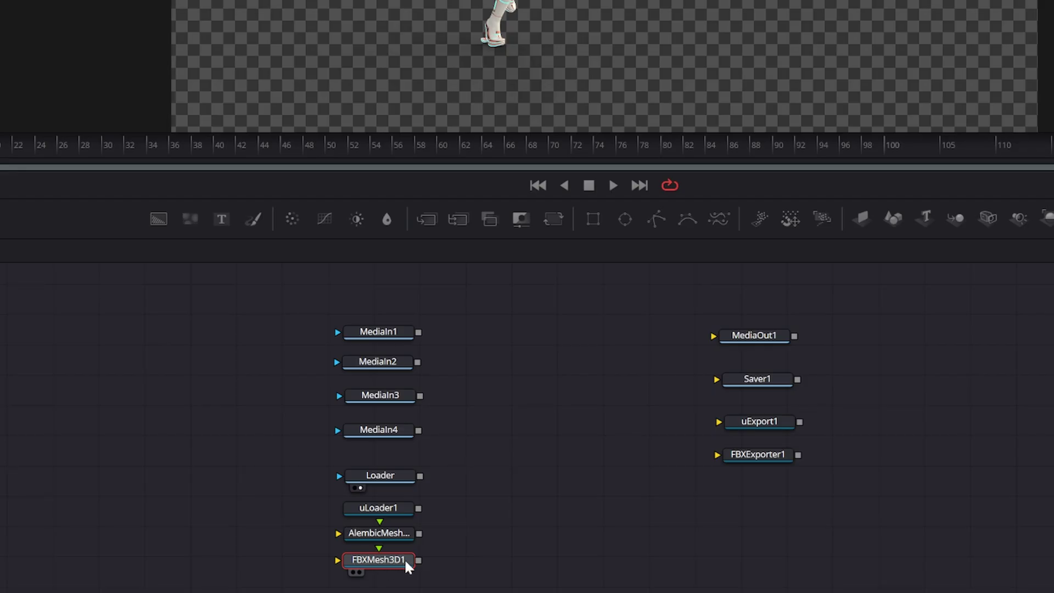
Select the output nodes MediaOut1, Saver1, uExport1 and FBXExporter1 one at a time
{"action": "left_click", "coordinate": [643, 334]}
{"action": "left_click_drag", "start_coordinate": [670, 301], "coordinate": [822, 358]}
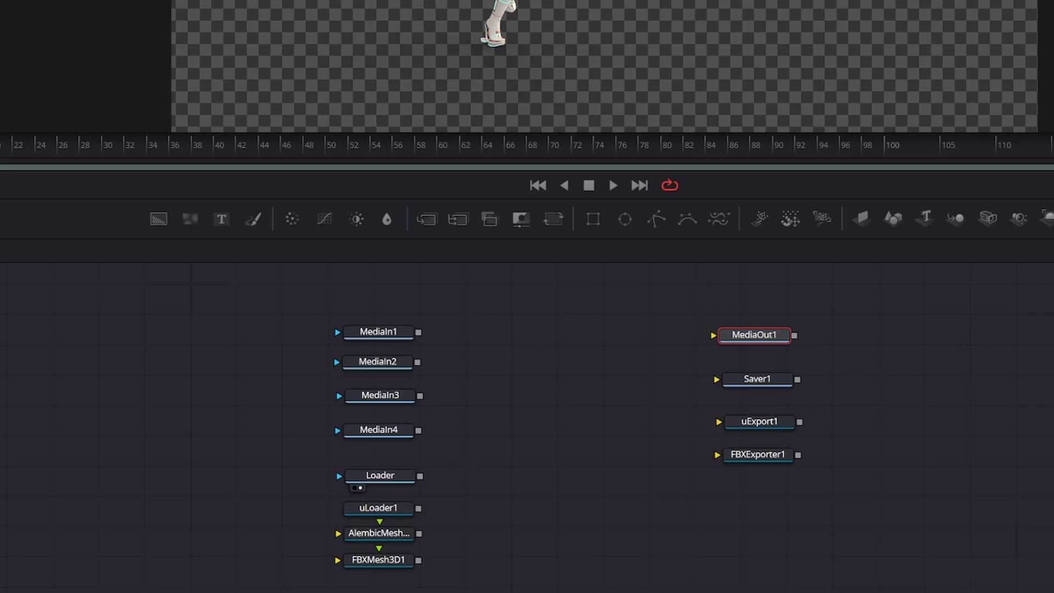
{"action": "left_click", "coordinate": [759, 383]}
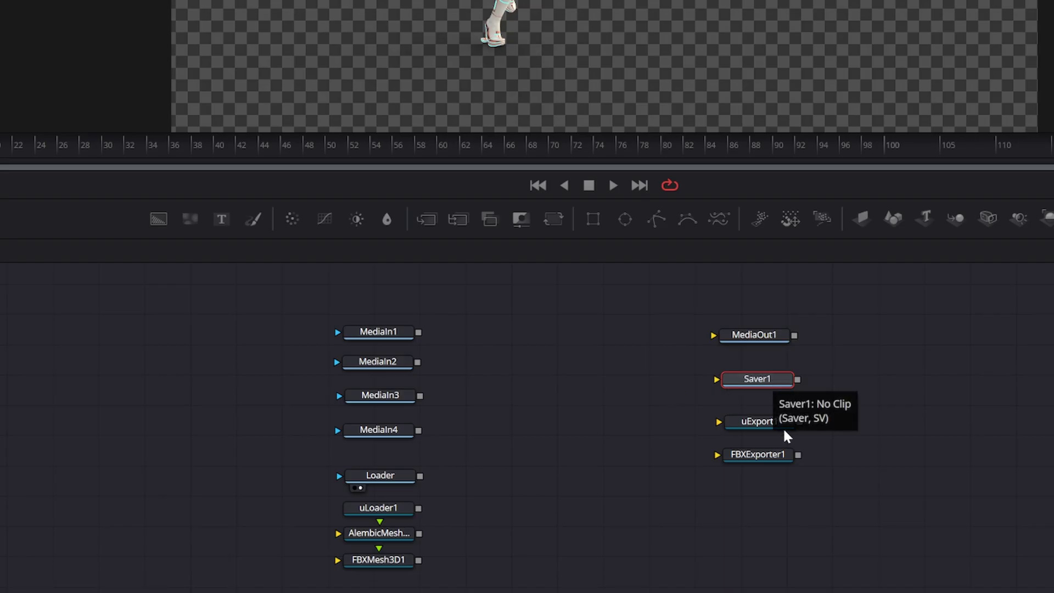
{"action": "left_click", "coordinate": [756, 421]}
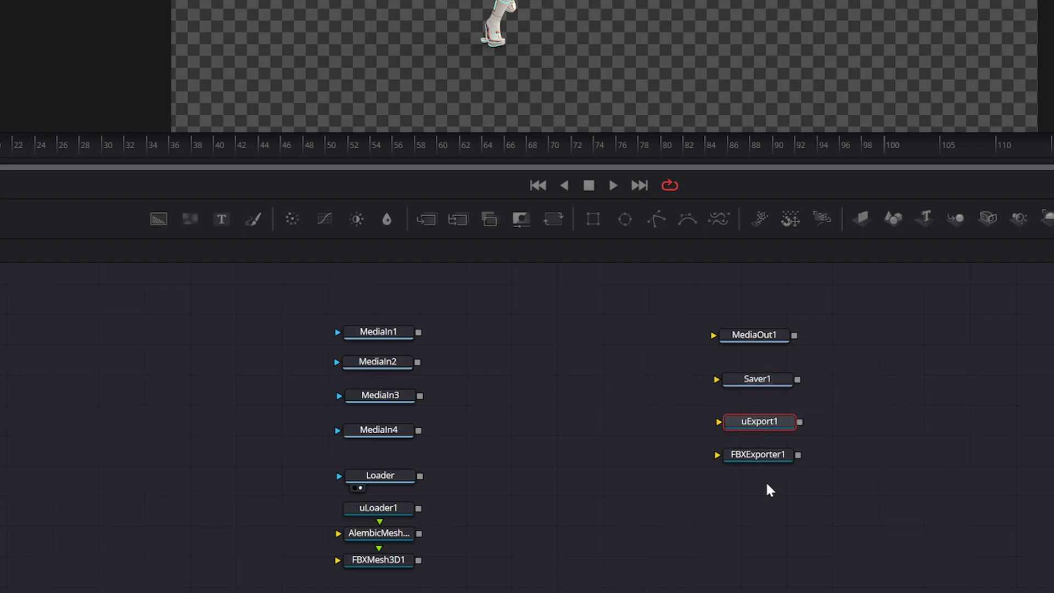
{"action": "left_click", "coordinate": [754, 454]}
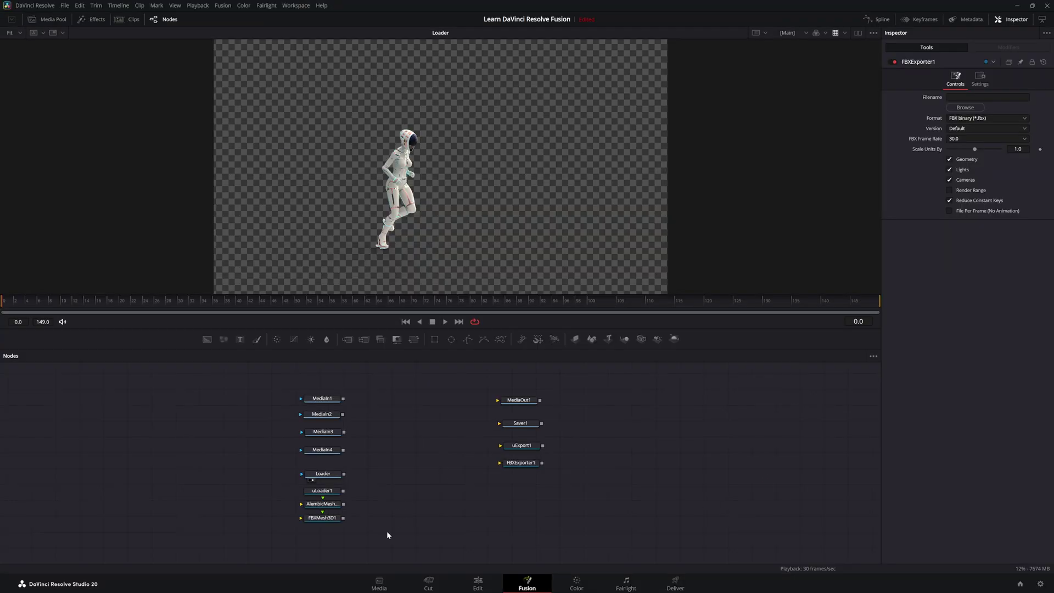
Box-select uLoader1, AlembicMesh3D1 and FBXMesh3D1, then uExport1 and FBXExporter1
{"action": "left_click_drag", "start_coordinate": [297, 540], "coordinate": [409, 488]}
{"action": "left_click_drag", "start_coordinate": [570, 483], "coordinate": [488, 433]}
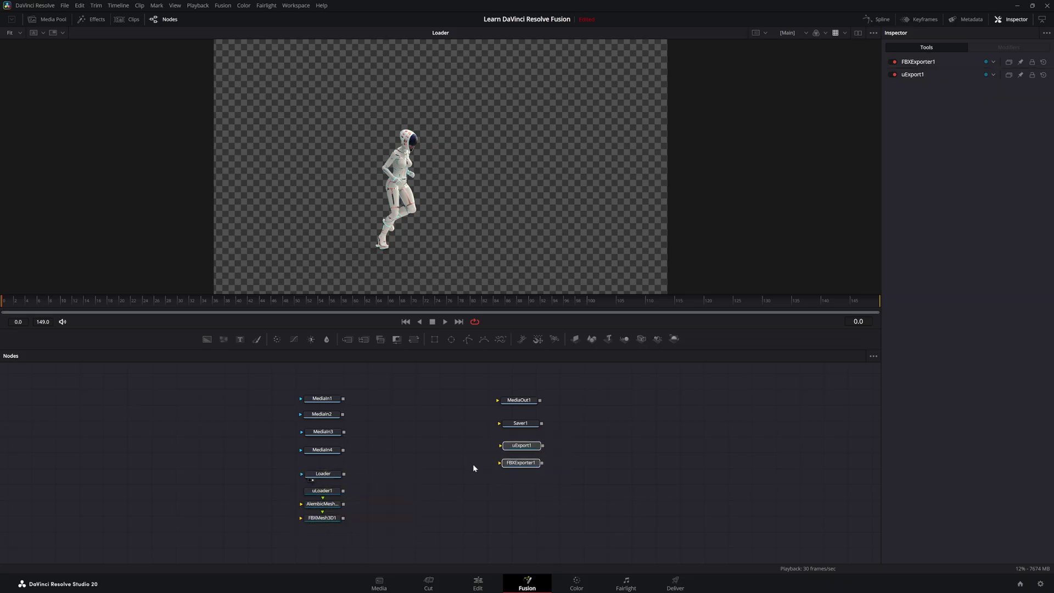